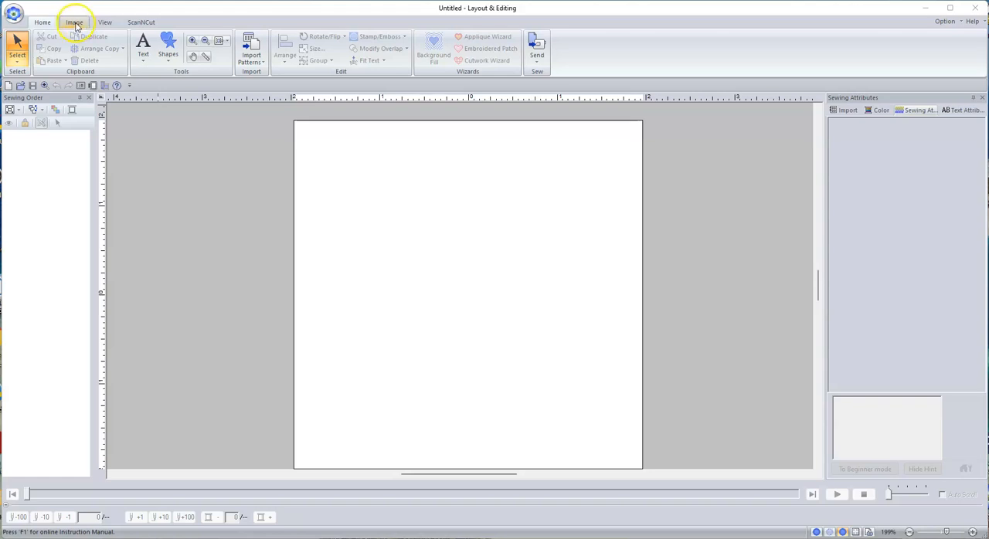
# Open the Hiking copy image from the Downloads folder as the background image
pyautogui.click(75, 23)
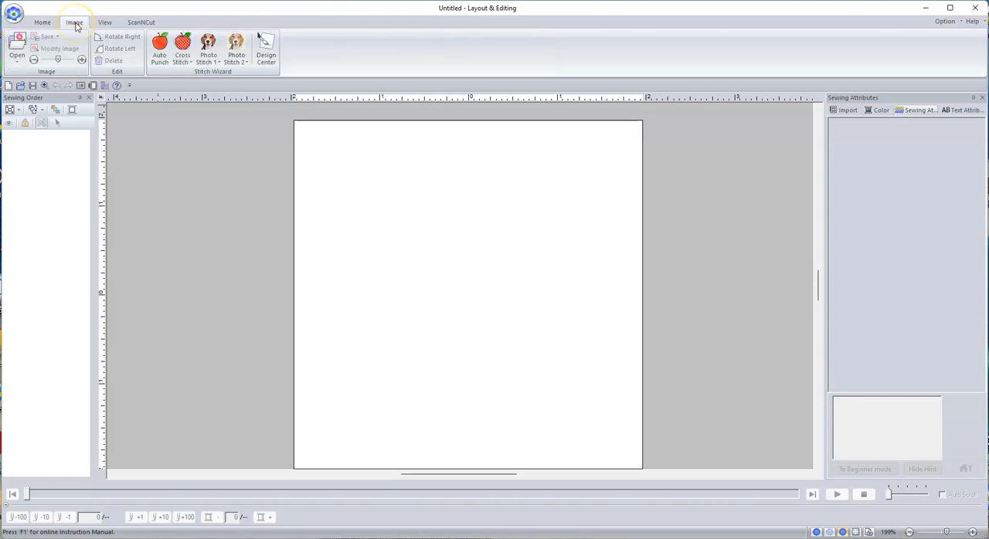
pyautogui.click(18, 62)
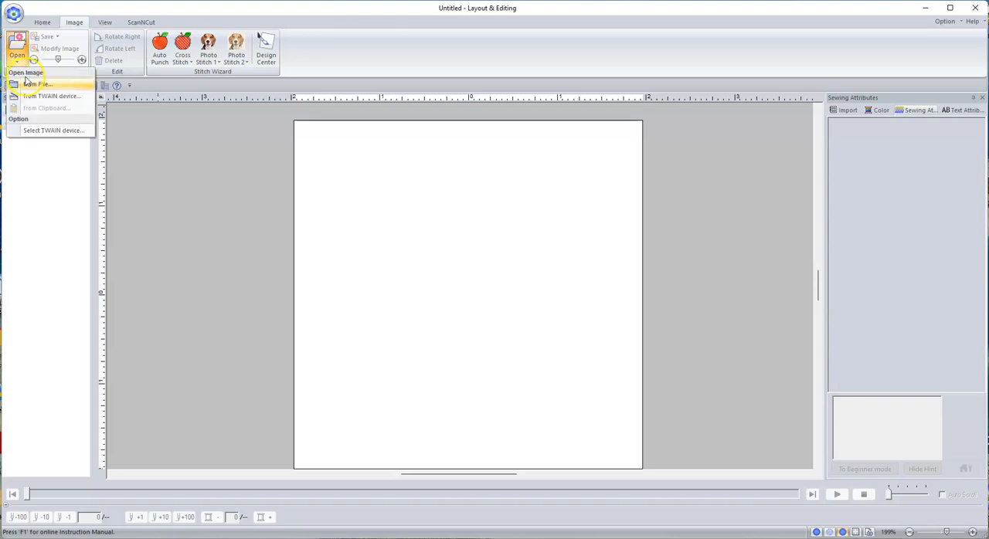
pyautogui.click(34, 87)
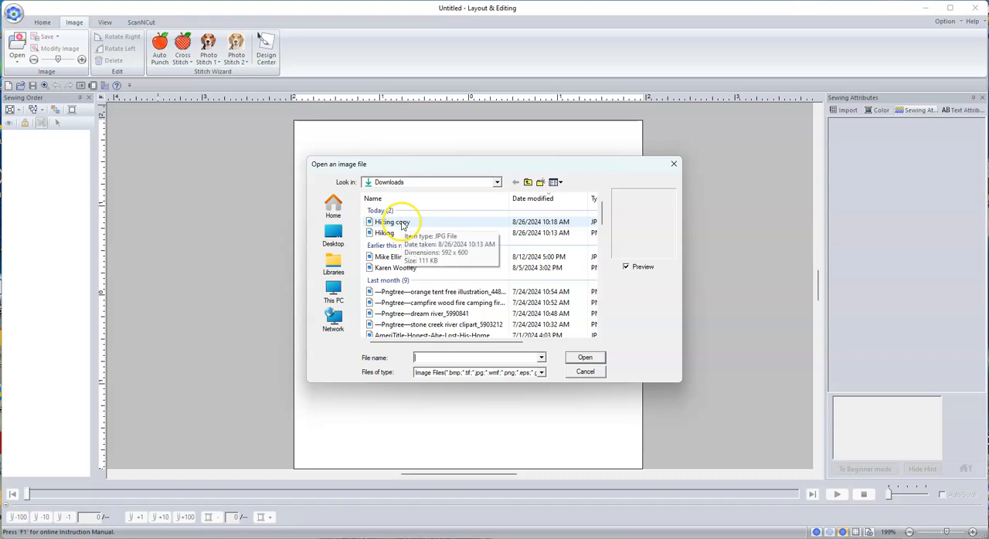
pyautogui.click(384, 223)
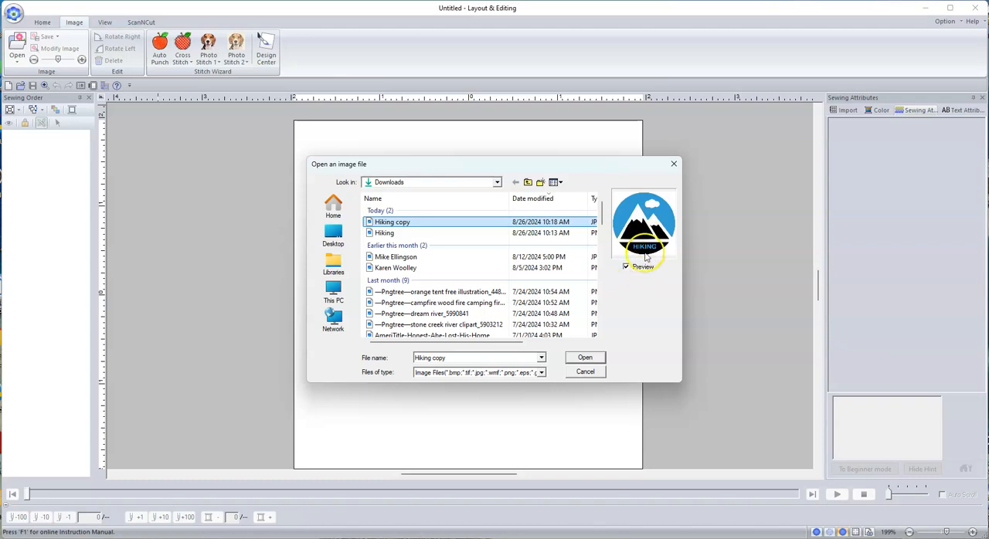
pyautogui.click(585, 358)
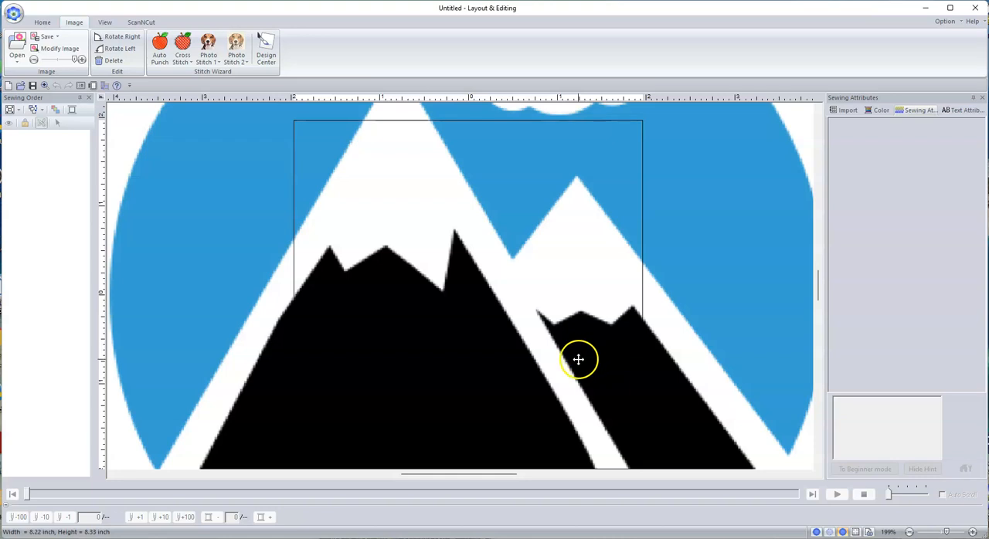
# Shrink the hiking logo image proportionally from two opposite corners so it fits within the design page
pyautogui.scroll(-2, 473, 337)
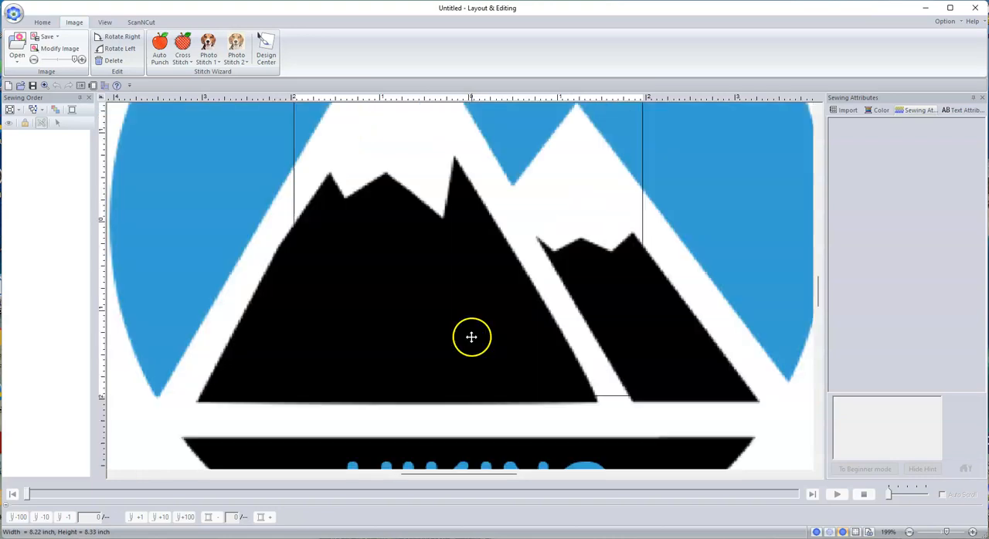
pyautogui.scroll(1, 471, 336)
pyautogui.scroll(1, 472, 337)
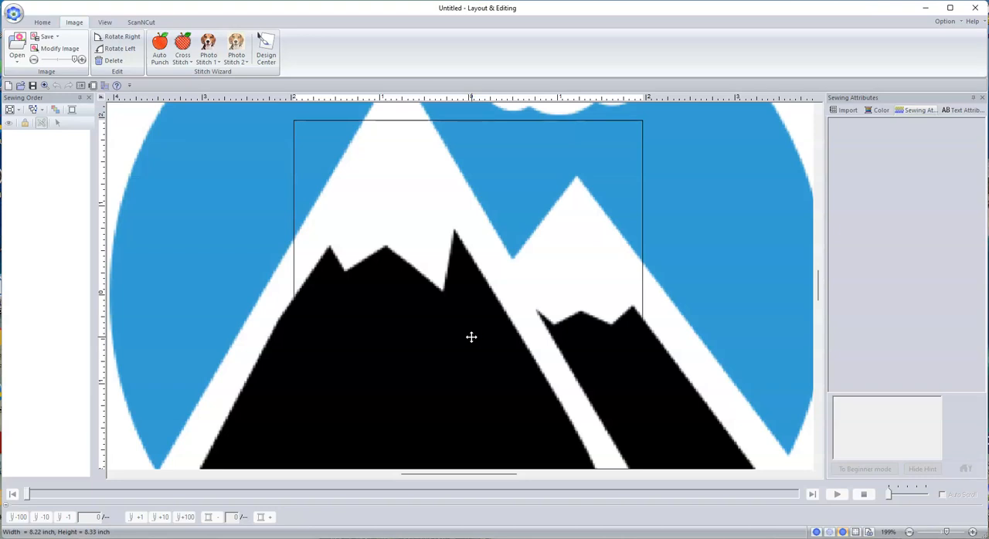
pyautogui.scroll(-1, 472, 337)
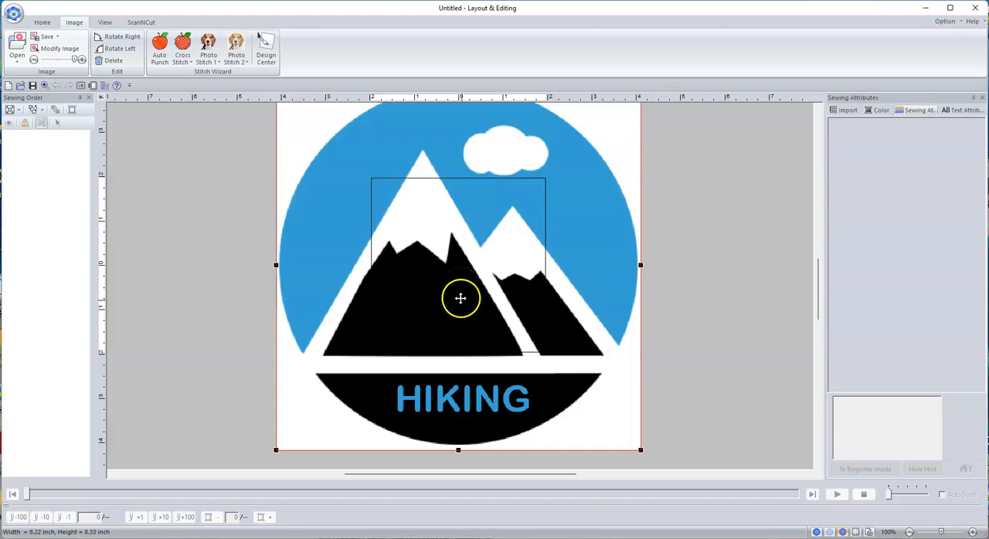
pyautogui.moveTo(640, 450); pyautogui.dragTo(544, 360)
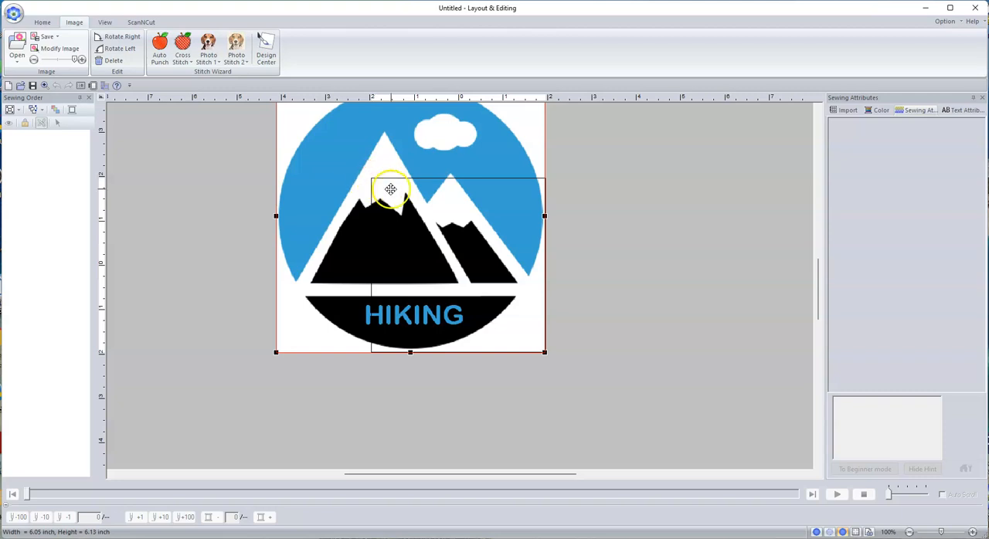
pyautogui.scroll(3, 249, 181)
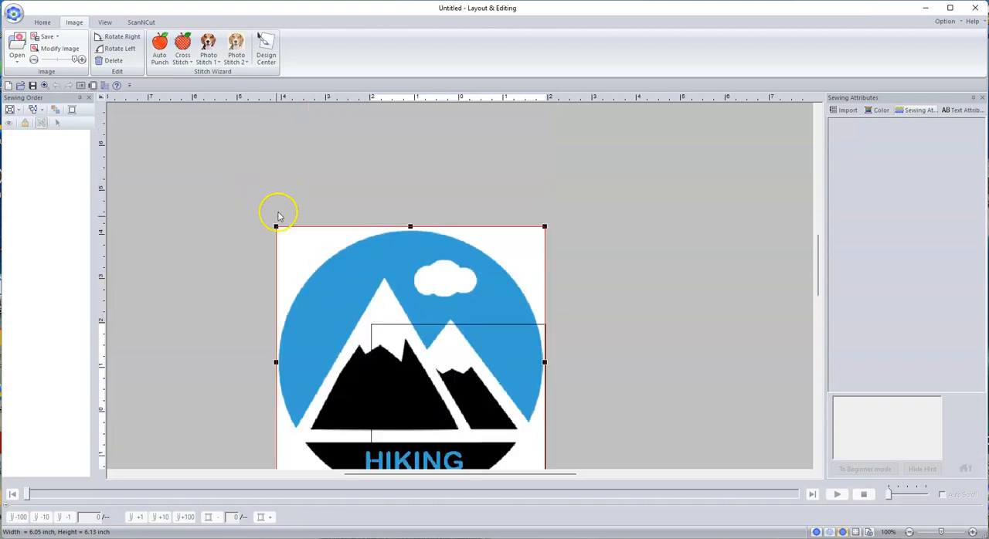
pyautogui.moveTo(276, 226); pyautogui.dragTo(370, 324)
pyautogui.scroll(-3, 585, 342)
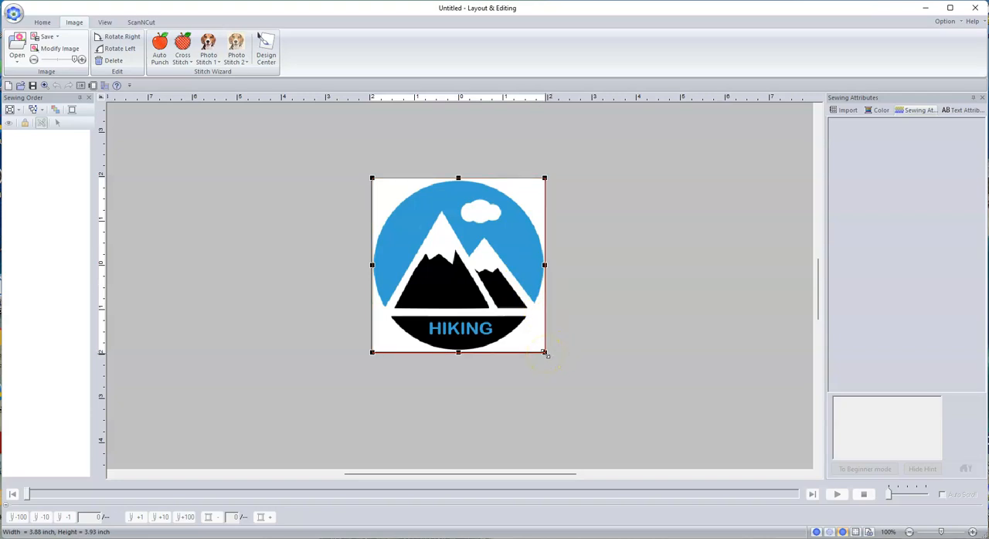
# Fine-tune the image to about 3.86 by 3.91 inches, nudge it within the page border, and deselect it
pyautogui.moveTo(545, 354); pyautogui.dragTo(543, 351)
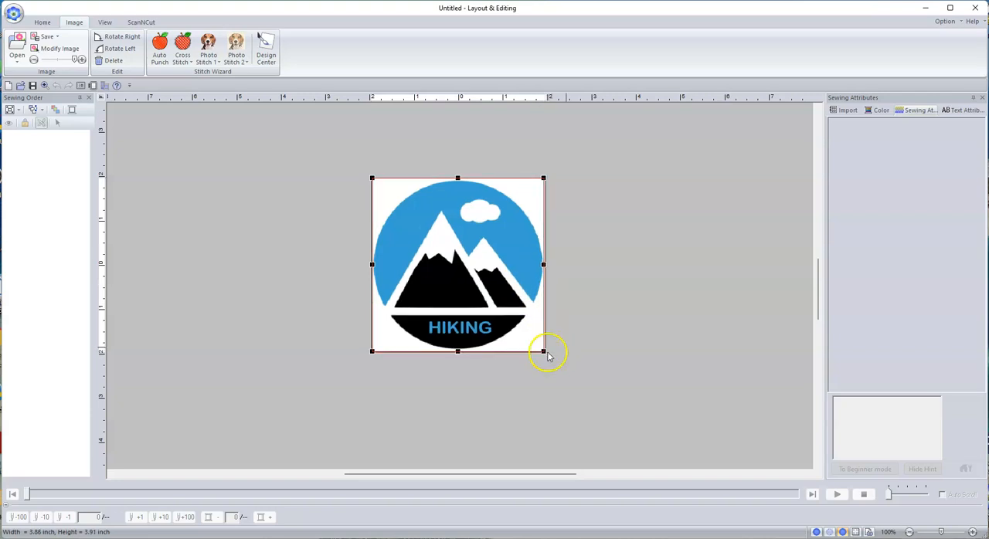
pyautogui.moveTo(475, 273); pyautogui.dragTo(477, 277)
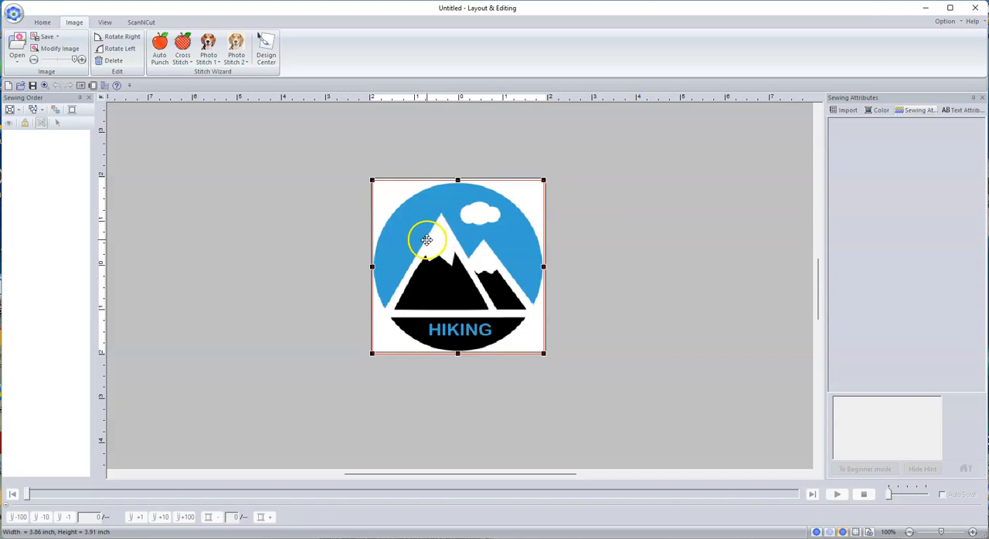
pyautogui.click(40, 23)
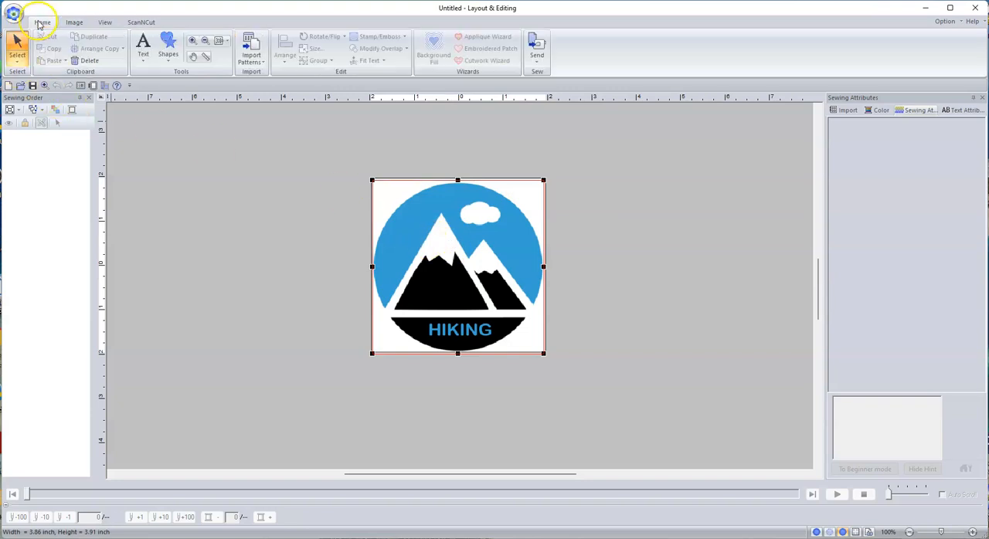
pyautogui.click(228, 43)
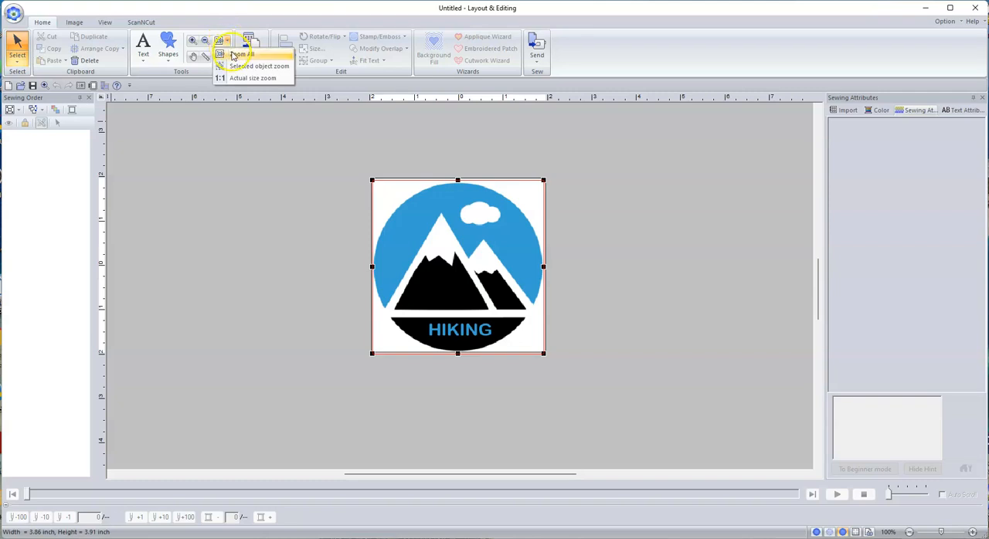
pyautogui.click(236, 55)
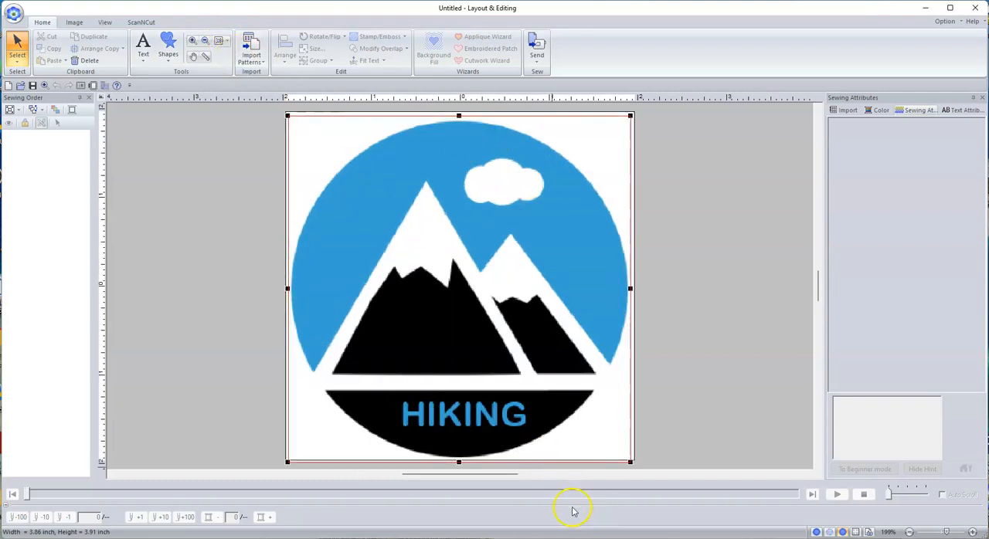
pyautogui.click(687, 419)
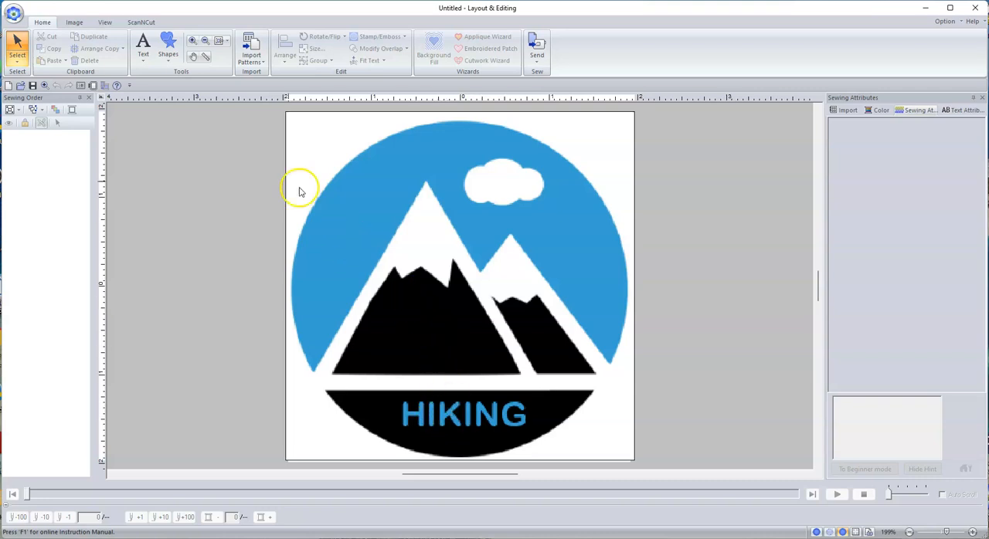
# Set up a Closed Straight Line shape with the outline as Not Sewn (Line) and a blue Fill Stitch
pyautogui.click(167, 54)
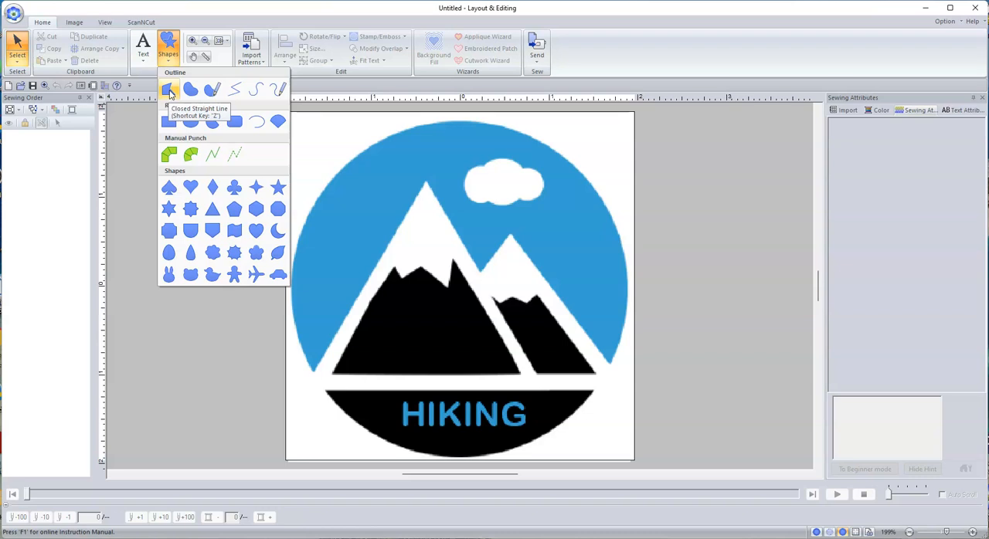
pyautogui.click(188, 92)
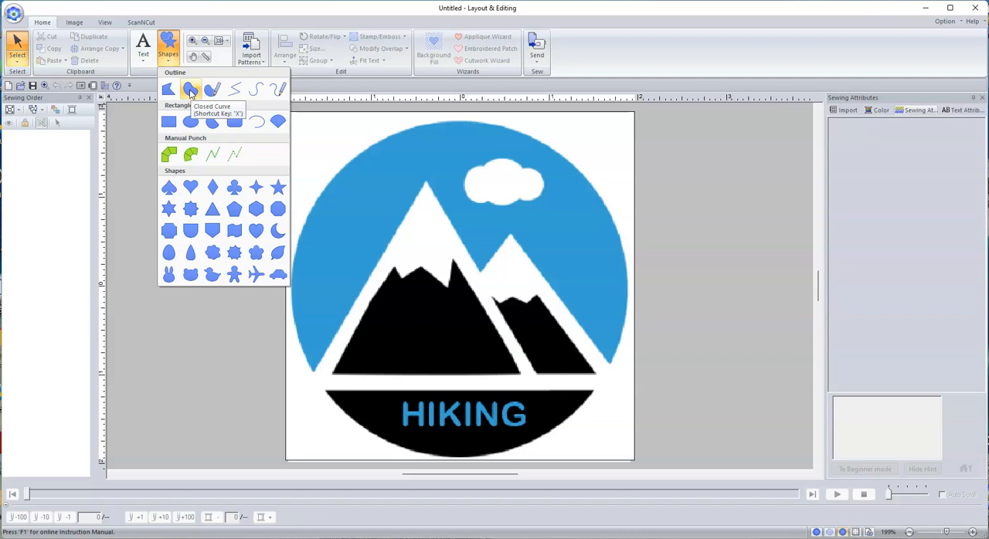
pyautogui.click(189, 91)
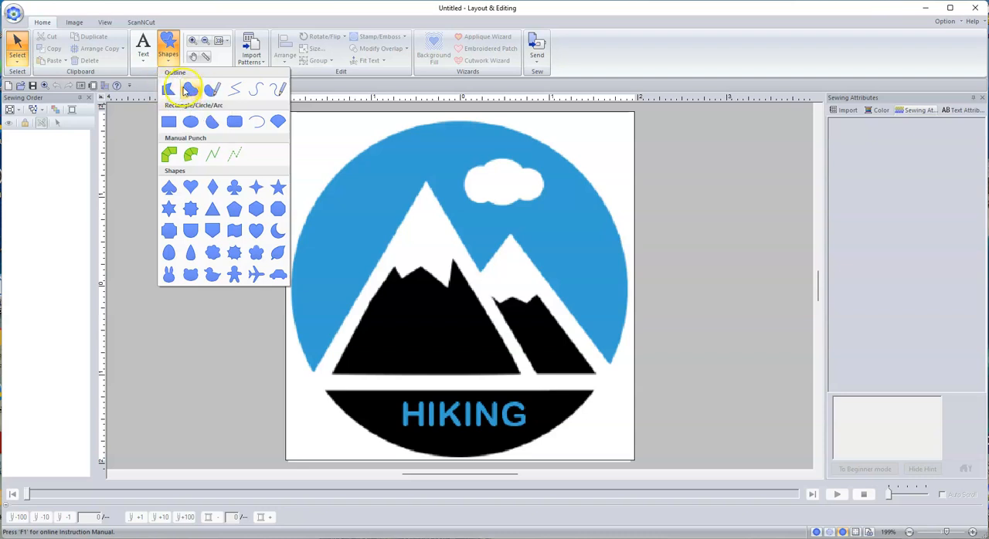
pyautogui.click(176, 91)
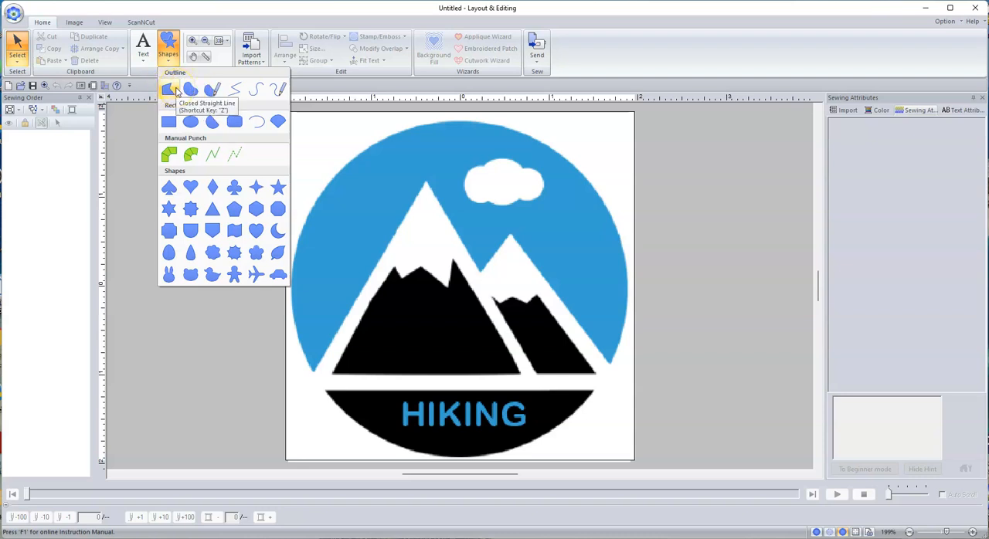
pyautogui.click(207, 91)
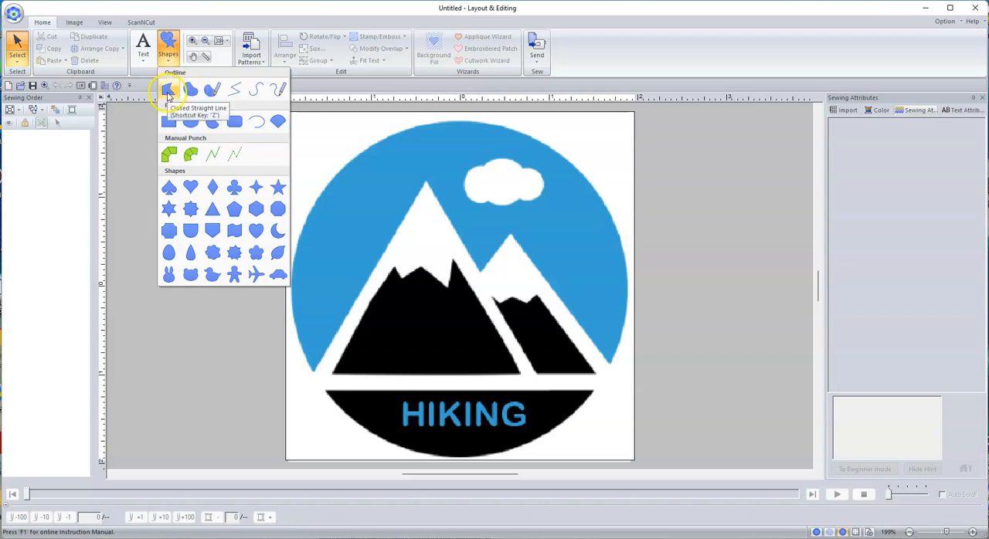
pyautogui.click(169, 92)
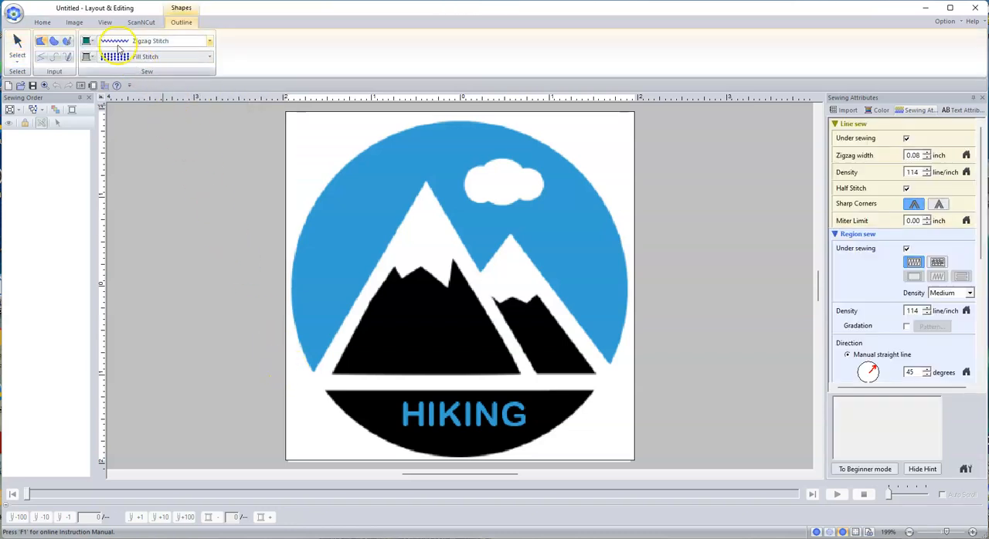
pyautogui.click(207, 44)
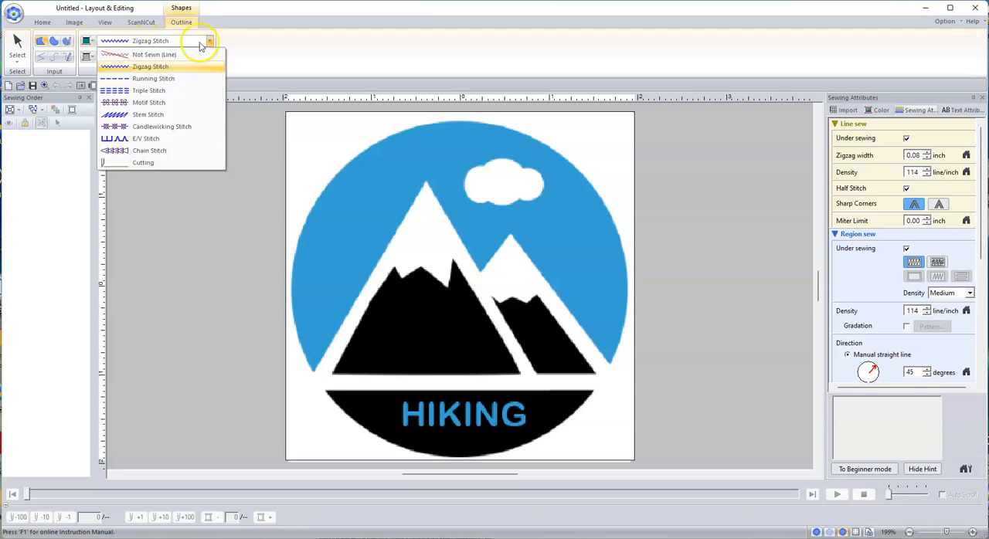
pyautogui.click(151, 56)
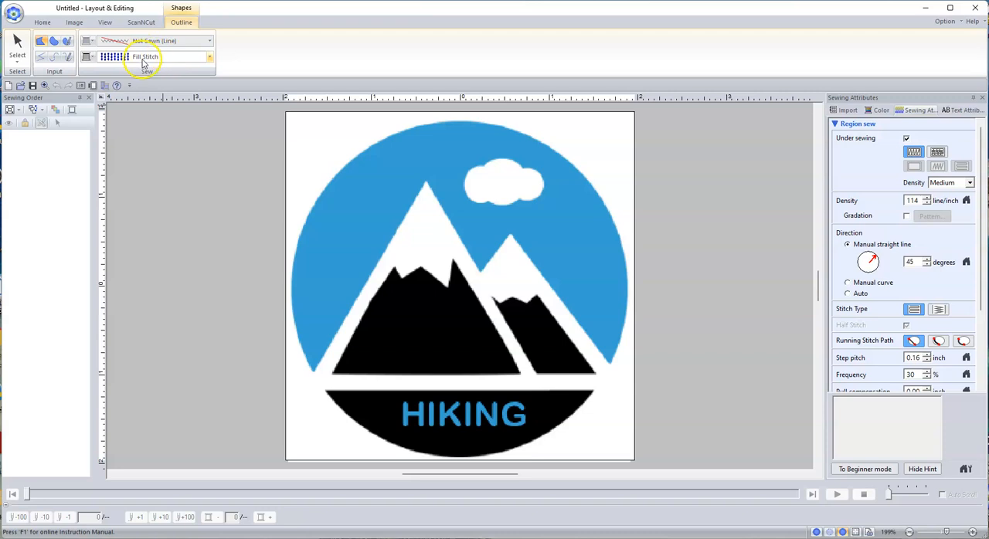
pyautogui.click(92, 57)
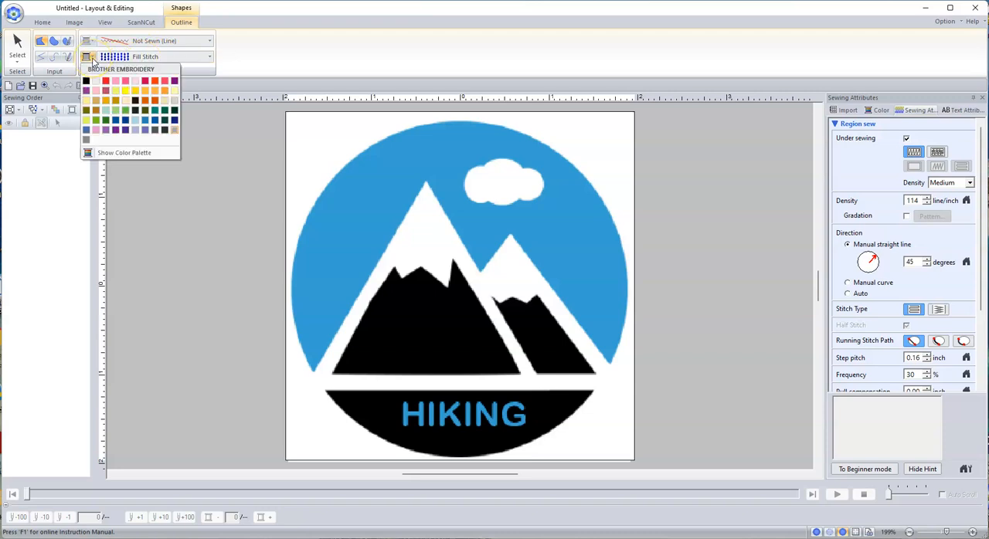
pyautogui.click(146, 124)
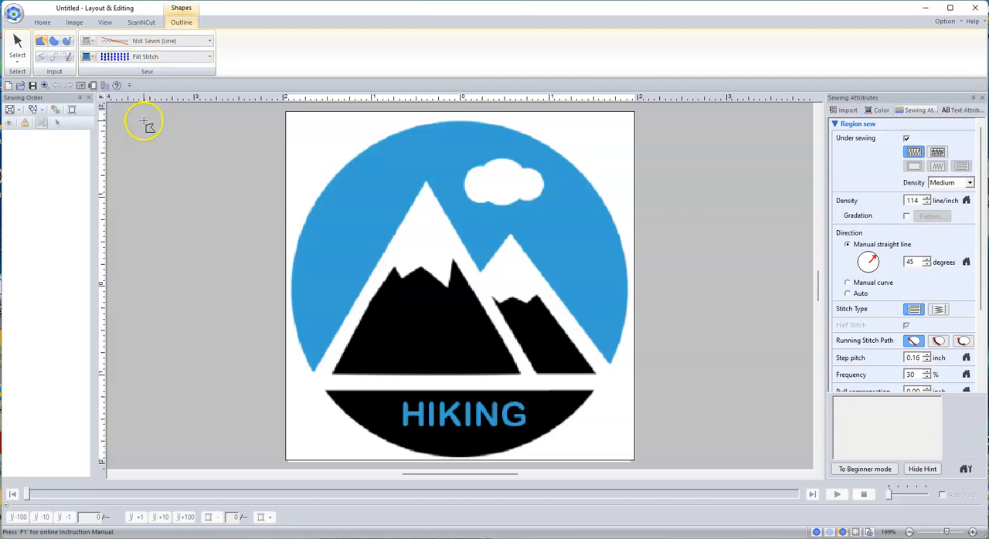
# Trace the sky's outer circular edge with curve points, from its lower-left tip over the top to its lower-right tip
pyautogui.click(313, 376)
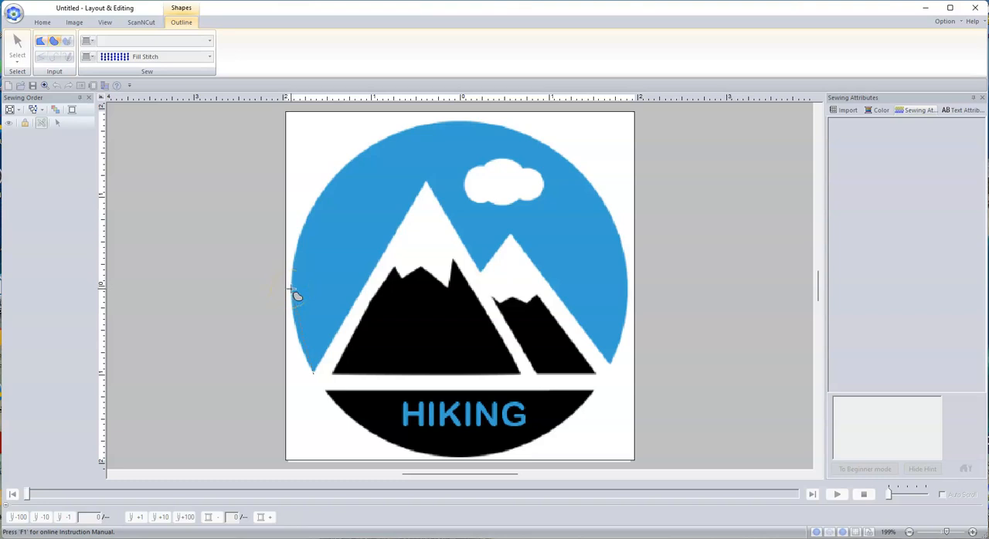
pyautogui.click(325, 192)
pyautogui.click(386, 138)
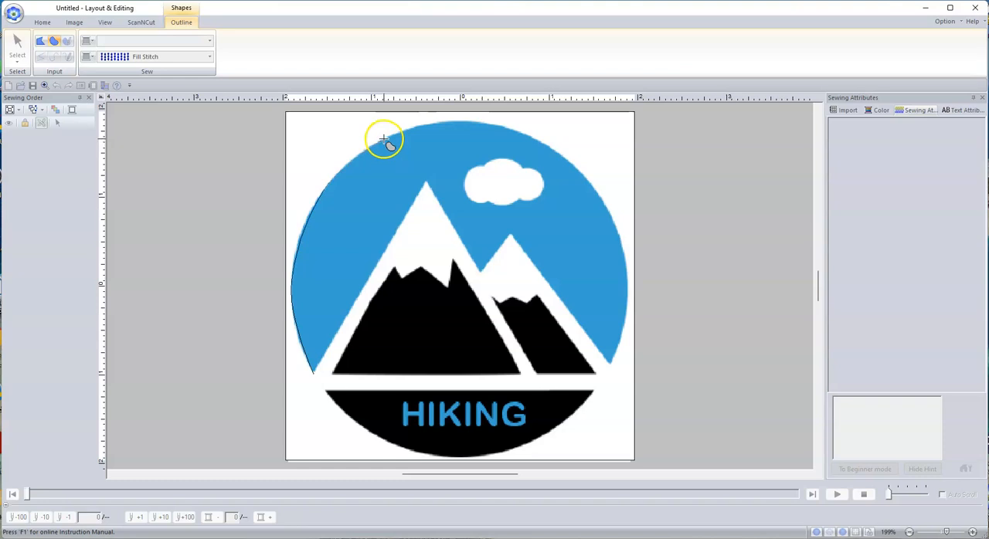
pyautogui.click(480, 123)
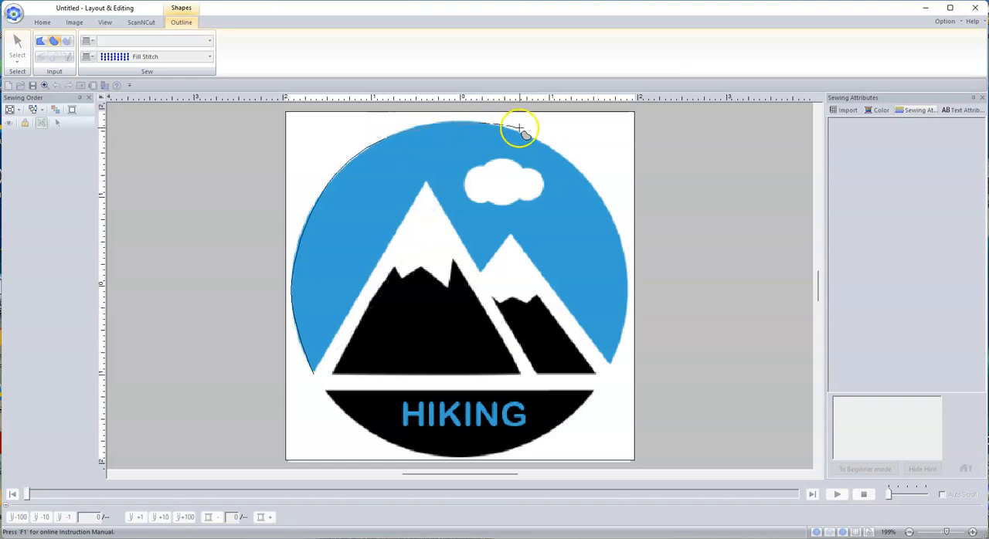
pyautogui.click(592, 183)
pyautogui.click(628, 290)
pyautogui.click(611, 367)
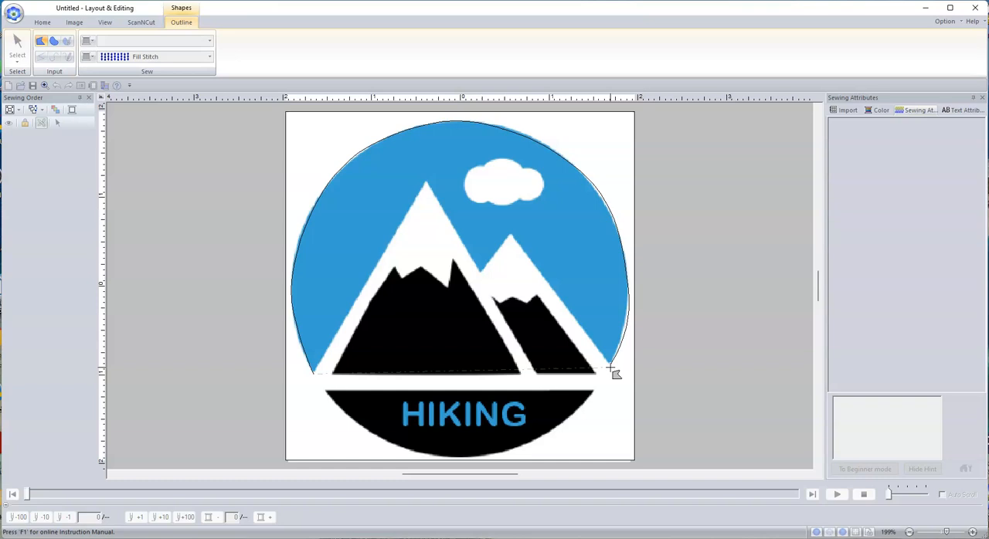
# Trace the sky's inner edge with straight segments along both mountain peaks and close the shape at its lower-left tip
pyautogui.press('x')
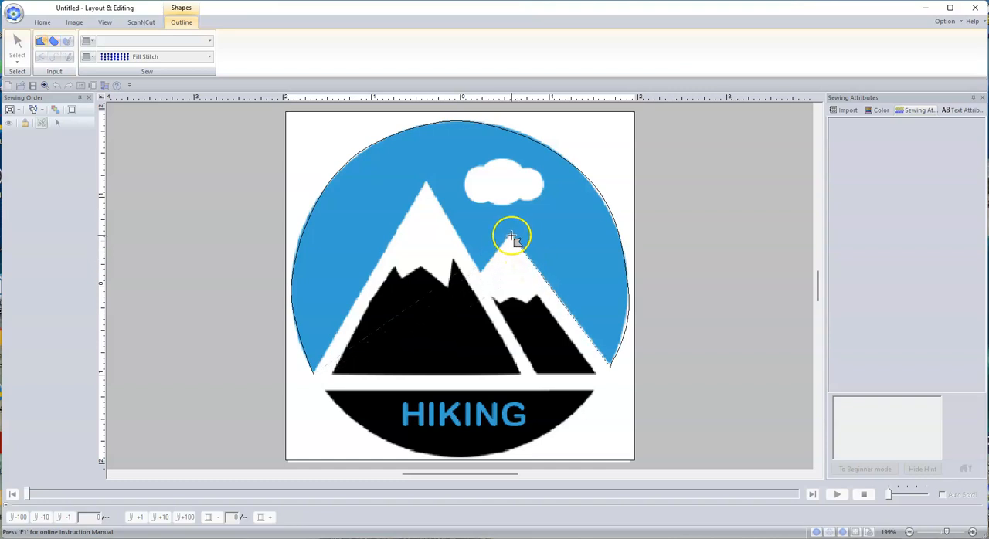
pyautogui.click(511, 235)
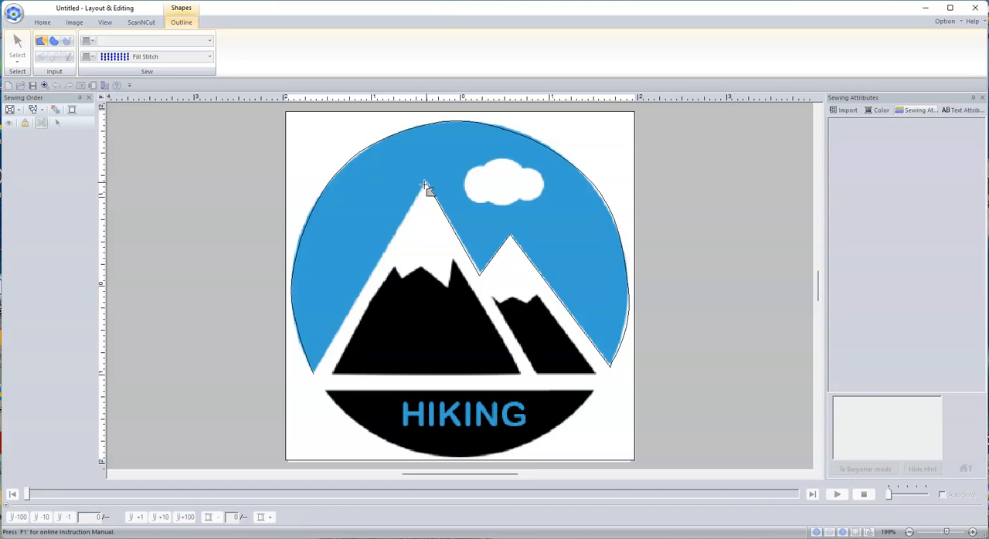
pyautogui.click(313, 275)
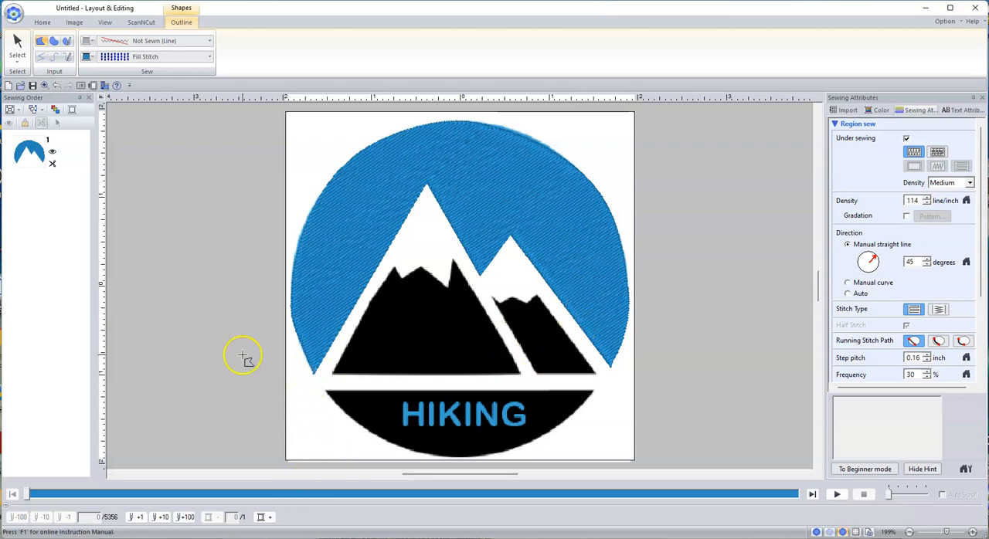
pyautogui.click(313, 376)
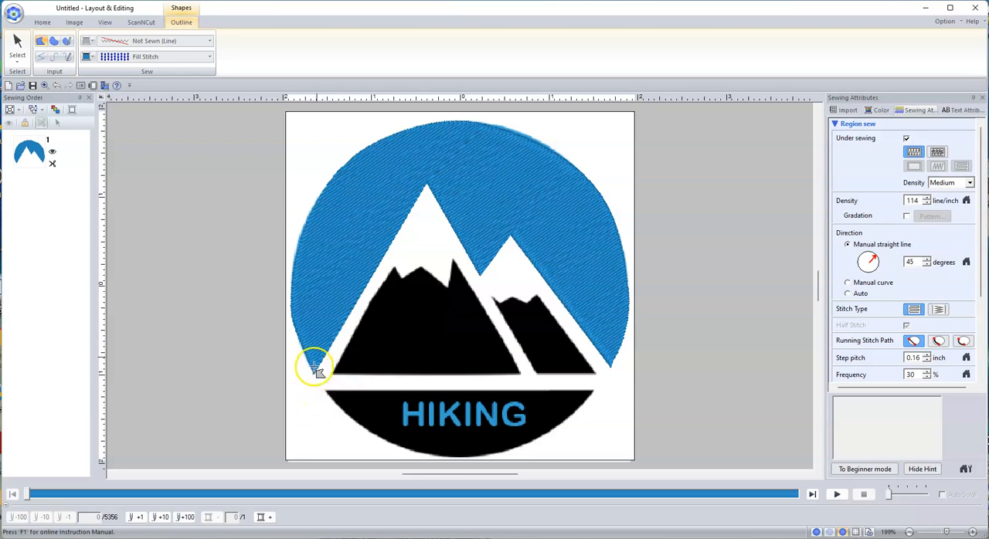
# Trace the white mountain area as a white Fill Stitch shape, following both peaks and ending along the edge of the black bottom segment
pyautogui.click(90, 57)
pyautogui.click(95, 82)
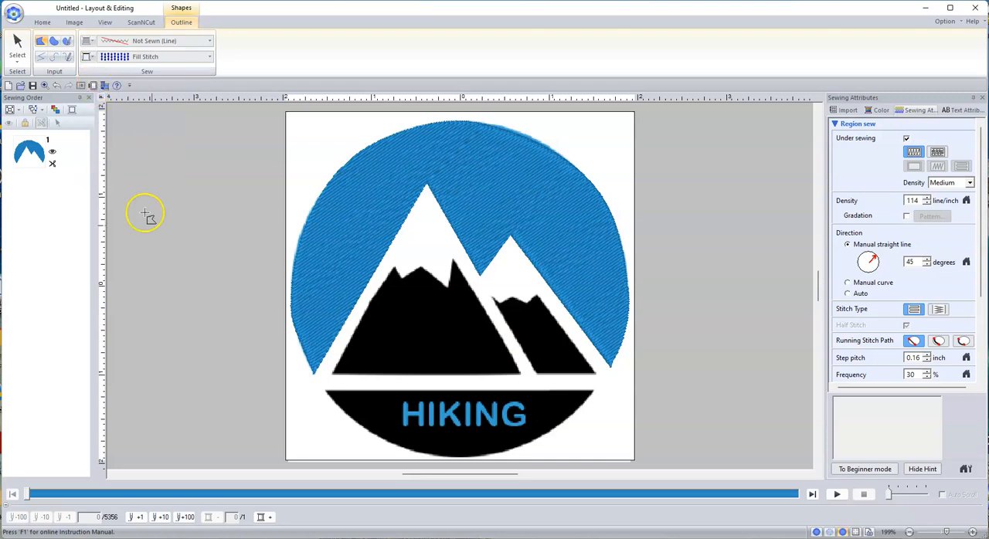
pyautogui.click(329, 395)
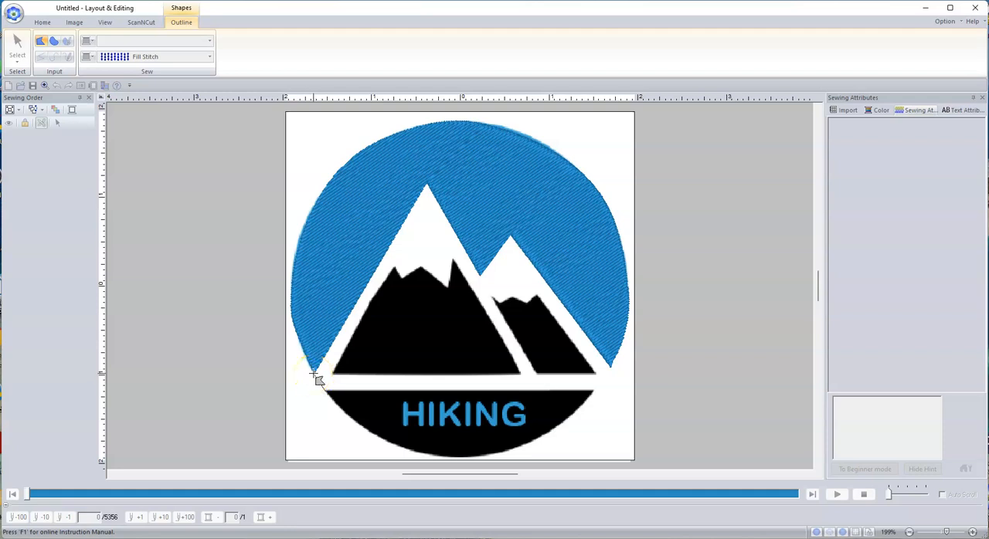
pyautogui.click(426, 184)
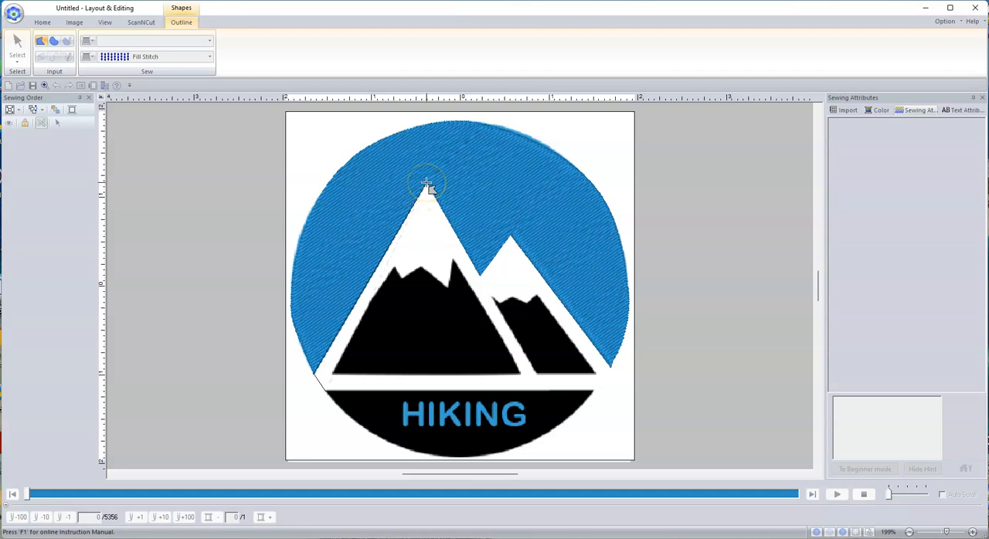
pyautogui.click(481, 276)
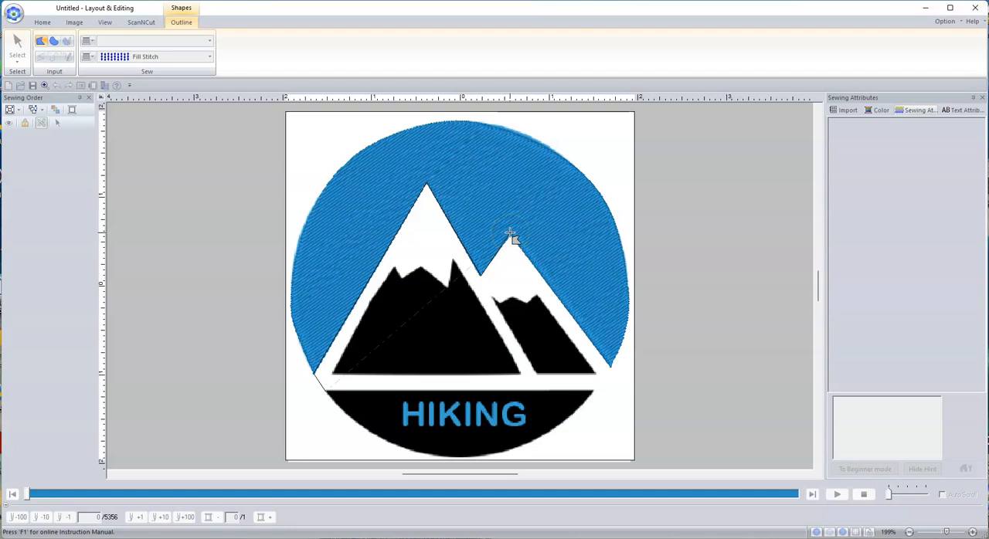
pyautogui.click(610, 370)
pyautogui.doubleClick(598, 396)
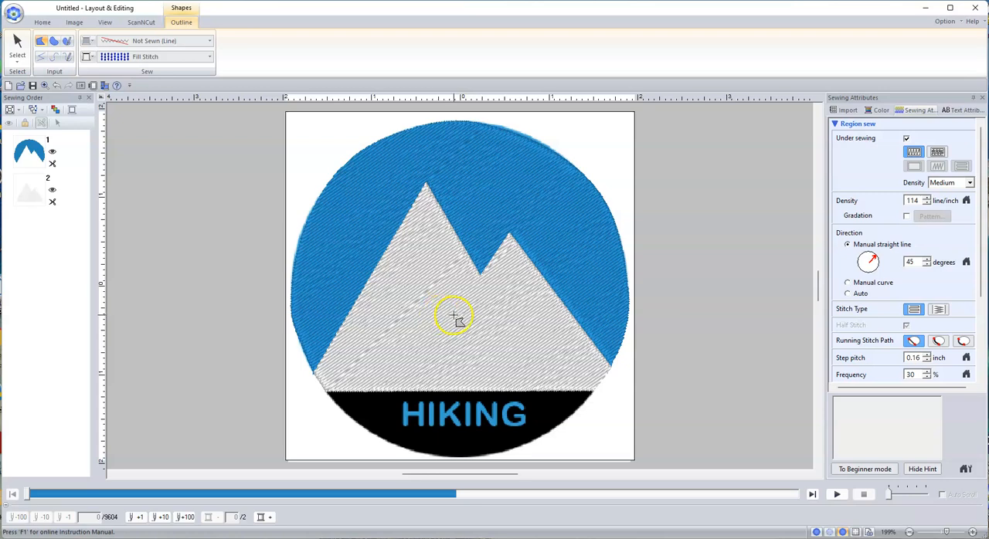
# Hide the white mountain shape and set up a Closed Straight Line shape with a black Fill Stitch
pyautogui.click(34, 194)
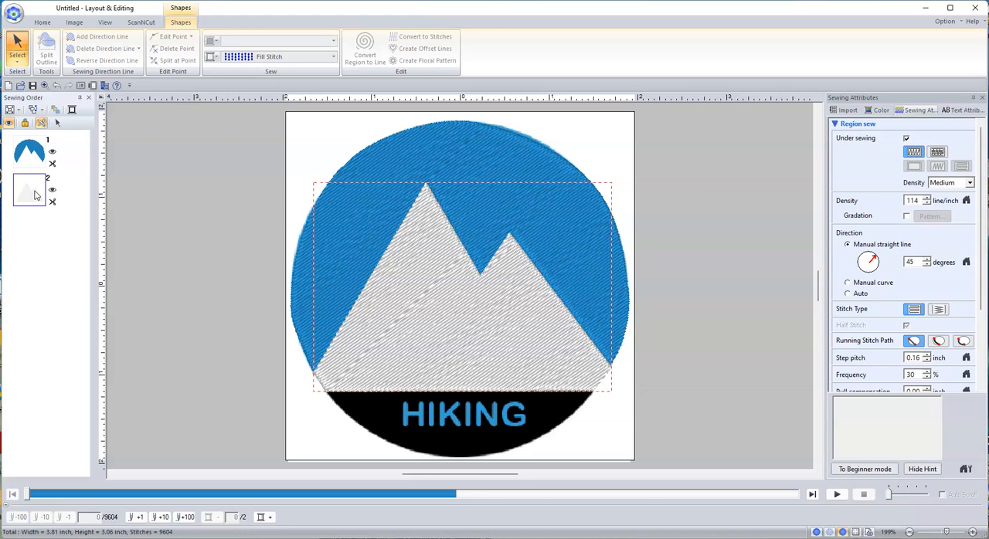
pyautogui.click(10, 123)
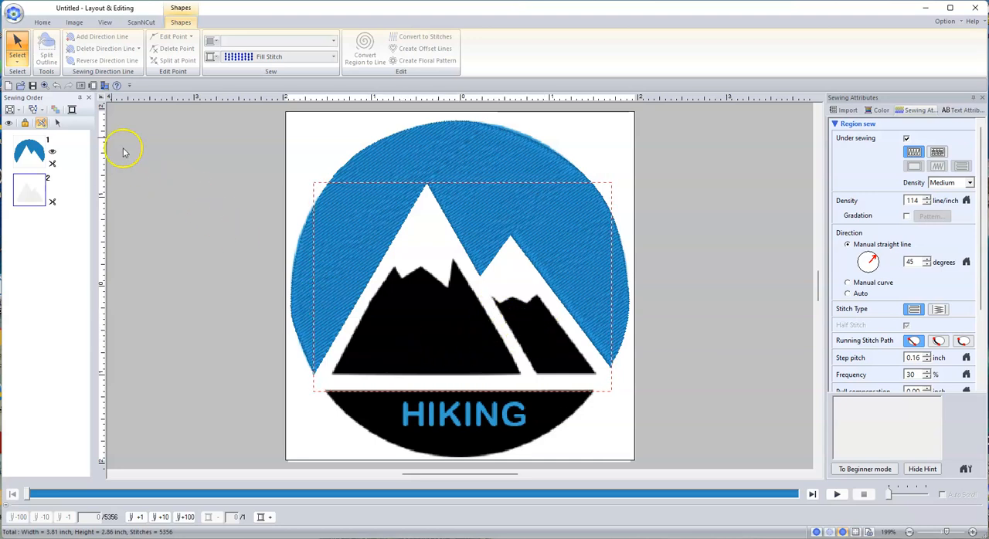
pyautogui.click(42, 22)
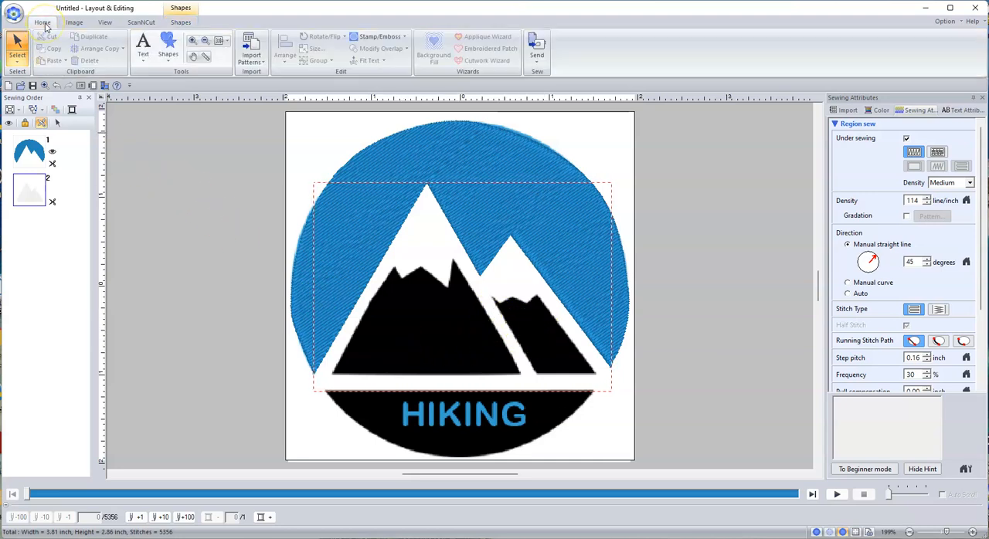
pyautogui.click(168, 48)
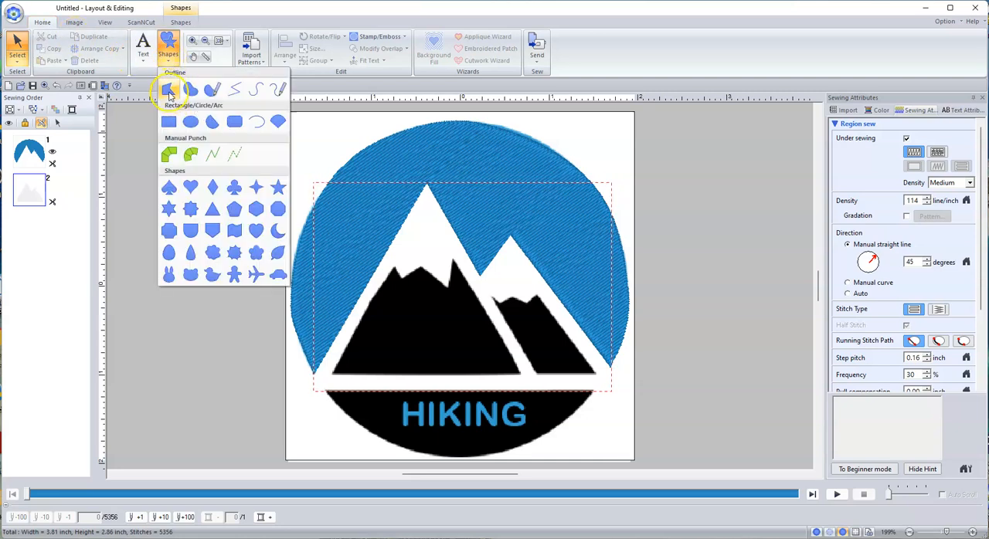
pyautogui.click(170, 91)
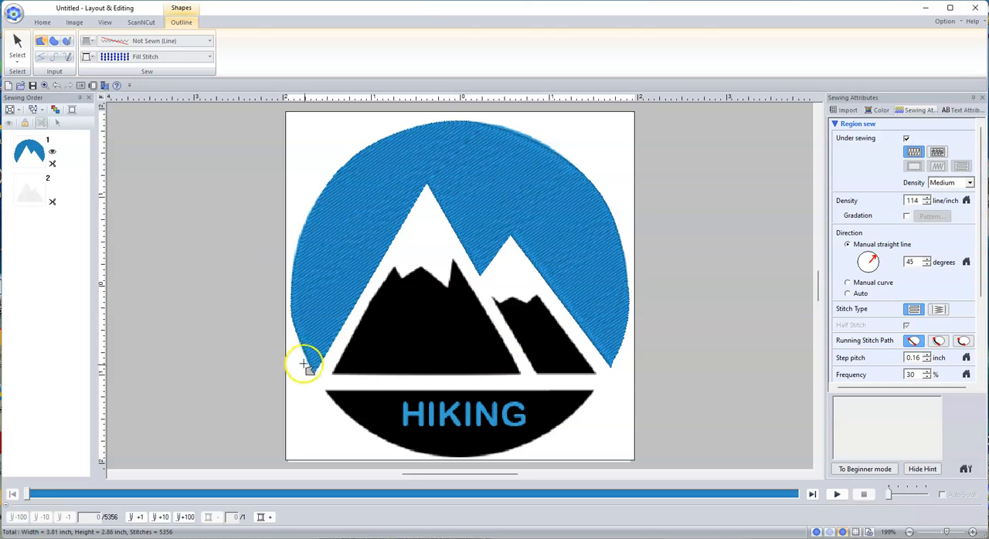
pyautogui.click(92, 57)
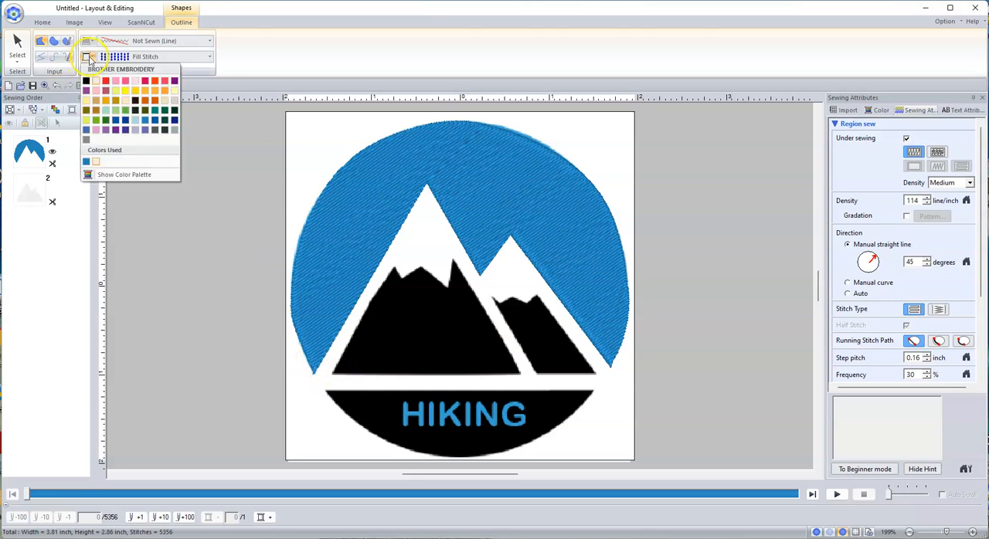
pyautogui.click(86, 81)
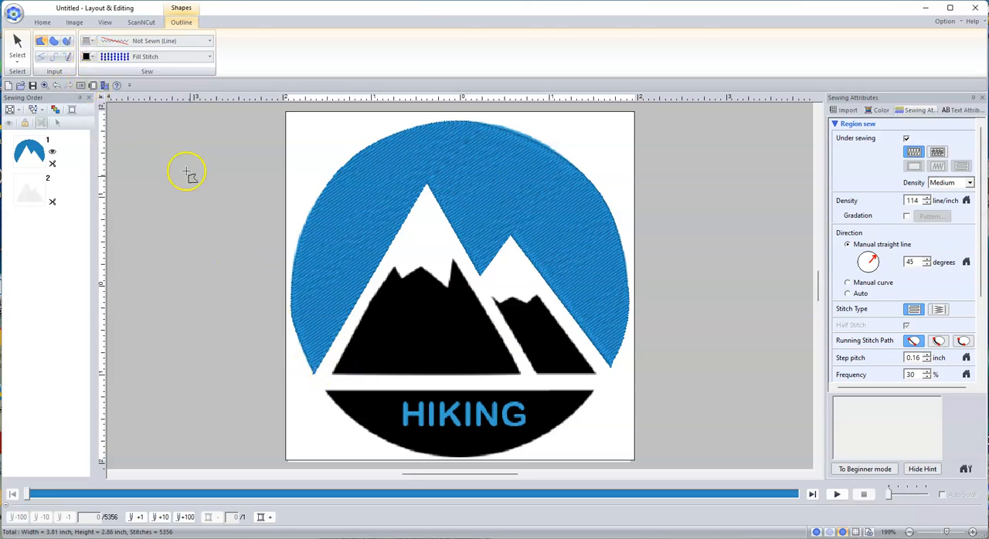
# Trace the black areas of the larger and smaller mountains as two separate closed shapes, following their jagged snow lines
pyautogui.click(332, 374)
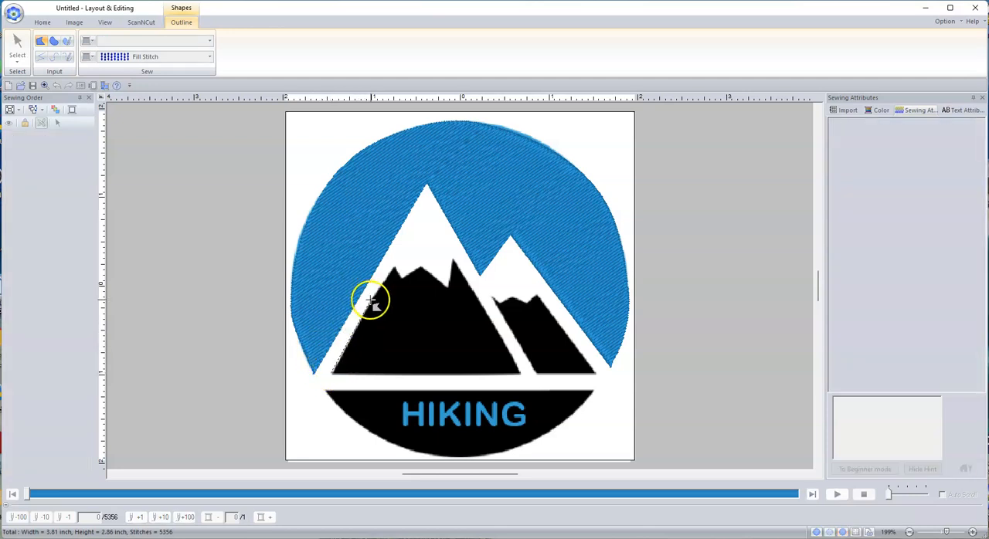
pyautogui.click(396, 269)
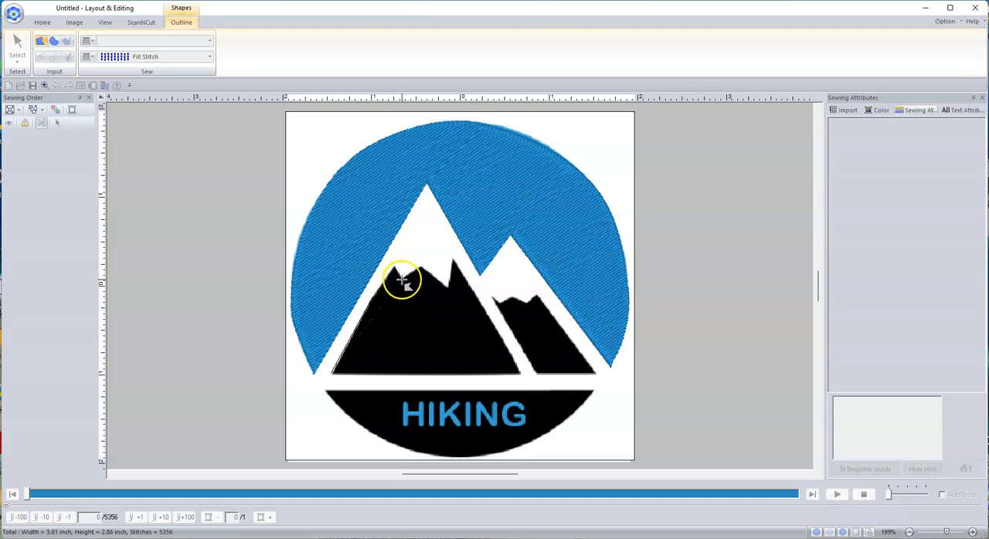
pyautogui.click(421, 267)
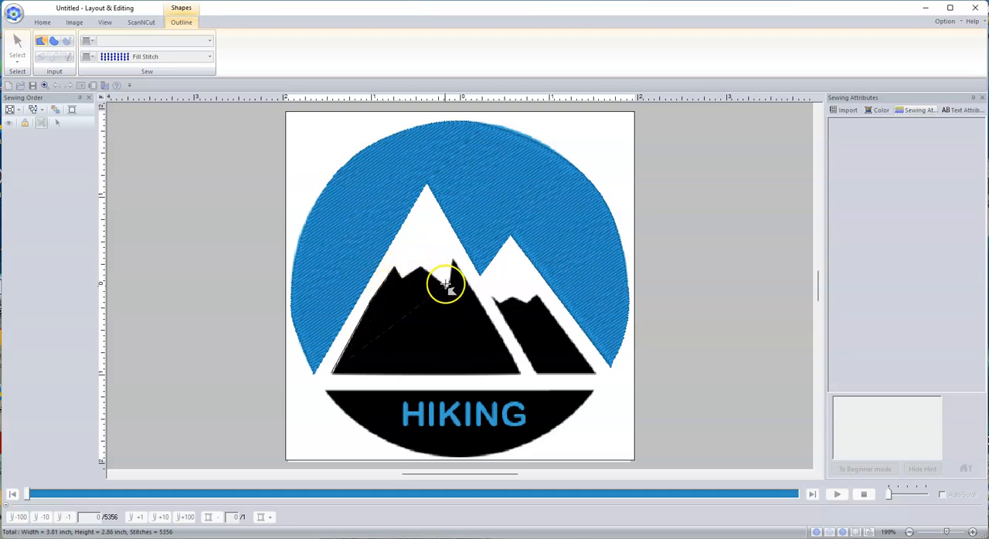
pyautogui.click(447, 288)
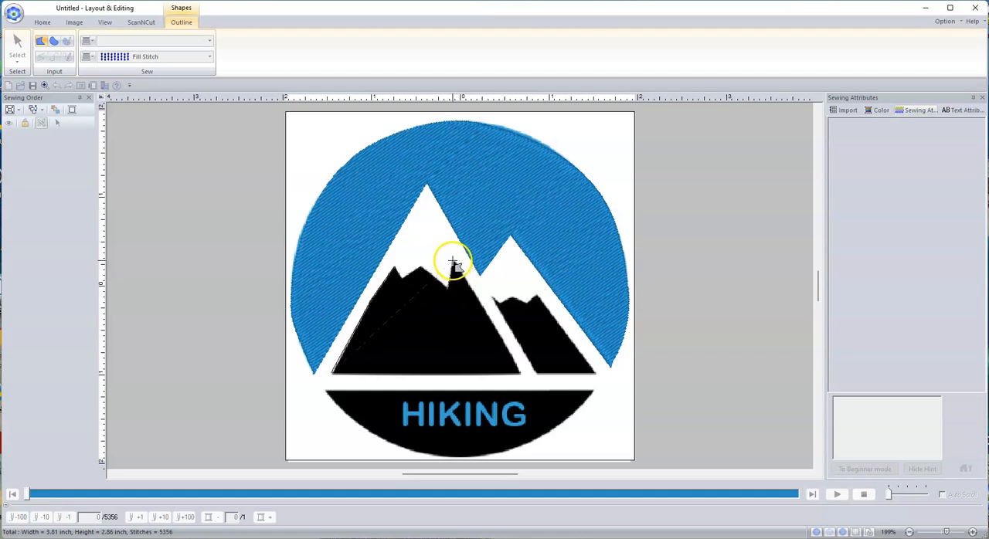
pyautogui.click(453, 261)
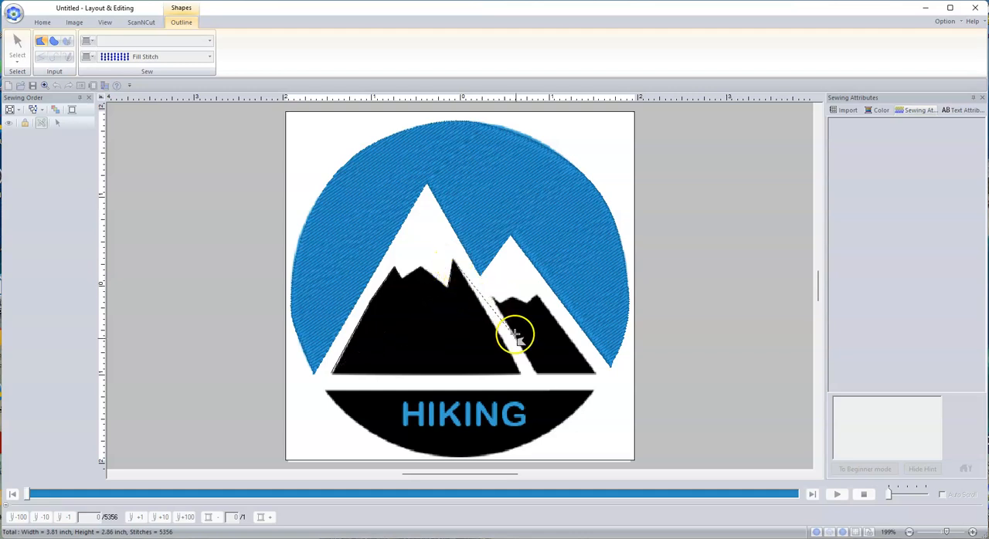
pyautogui.doubleClick(523, 378)
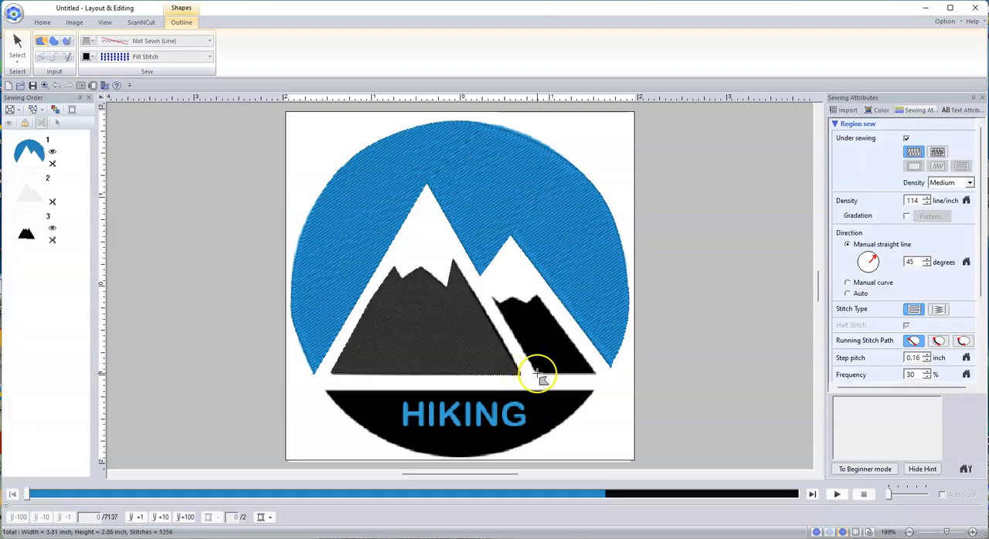
pyautogui.click(537, 374)
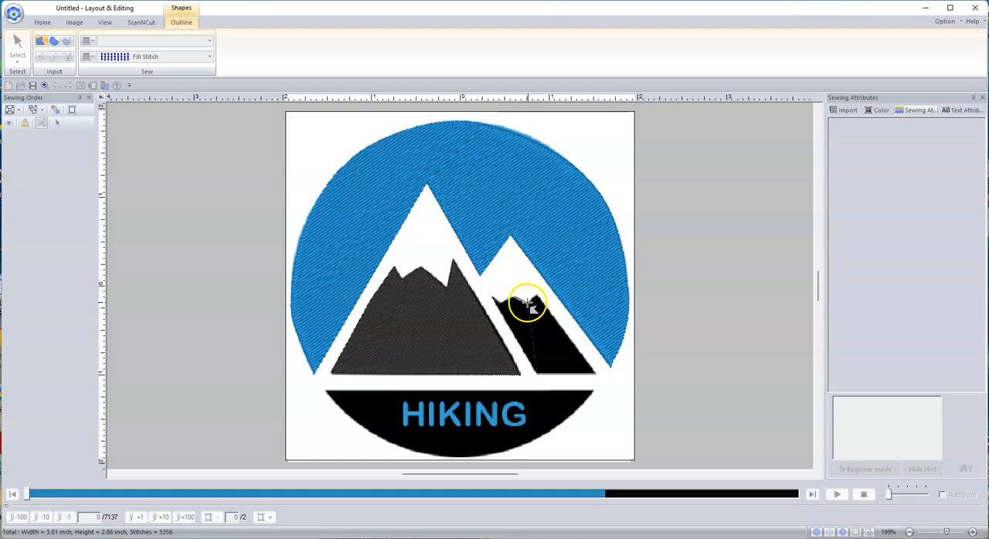
pyautogui.doubleClick(595, 375)
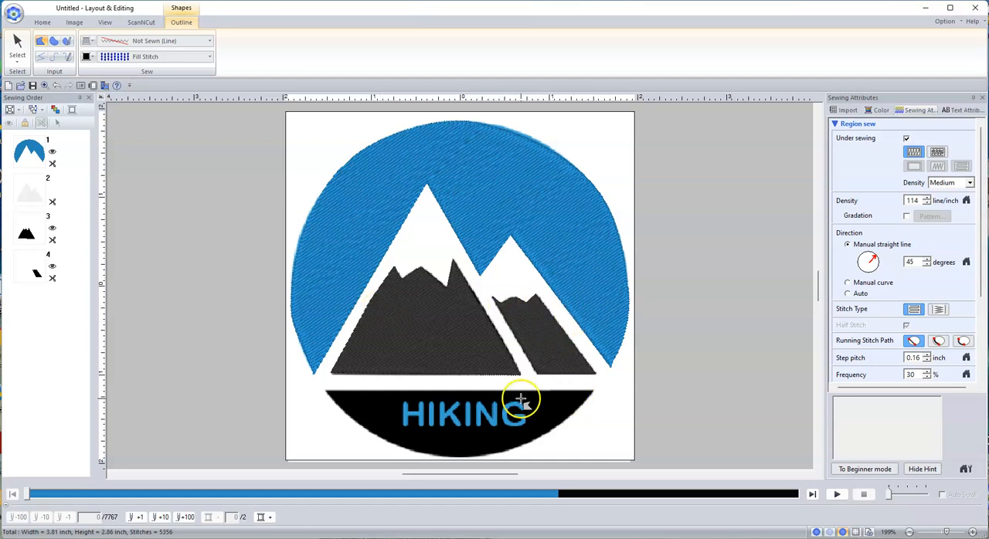
# Trace the black bottom segment with a straight upper edge and curve points along its lower arc, closing it at the left tip
pyautogui.click(325, 392)
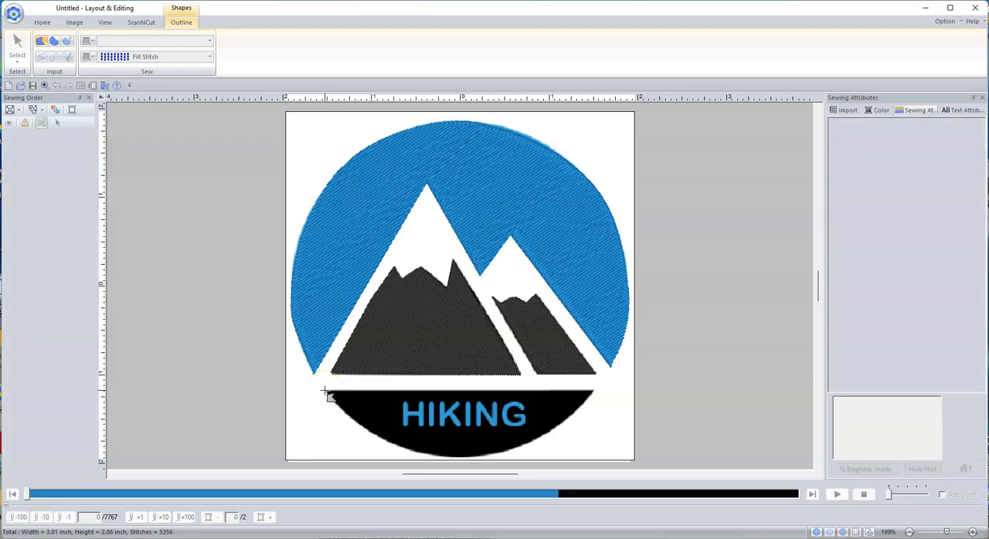
pyautogui.click(593, 391)
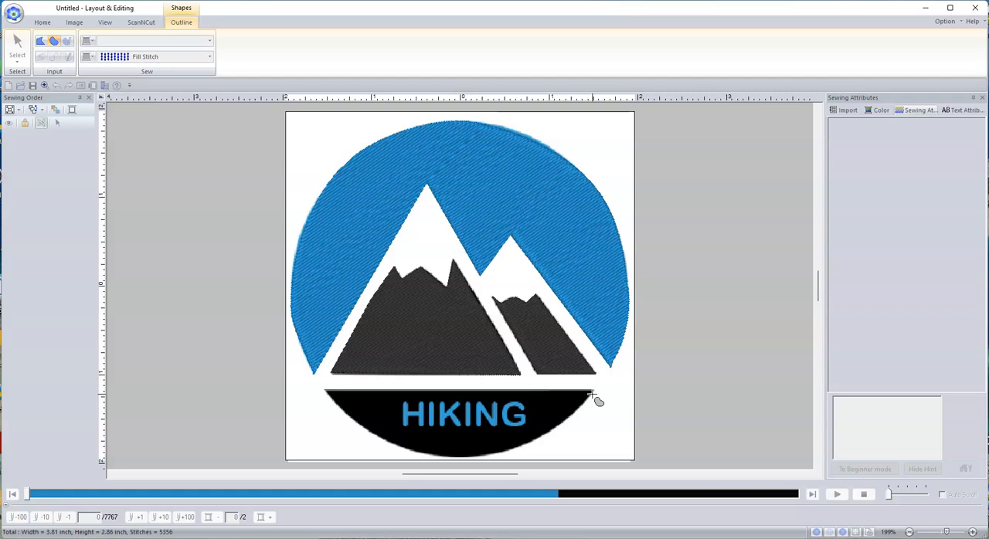
pyautogui.click(562, 427)
pyautogui.click(543, 437)
pyautogui.click(484, 456)
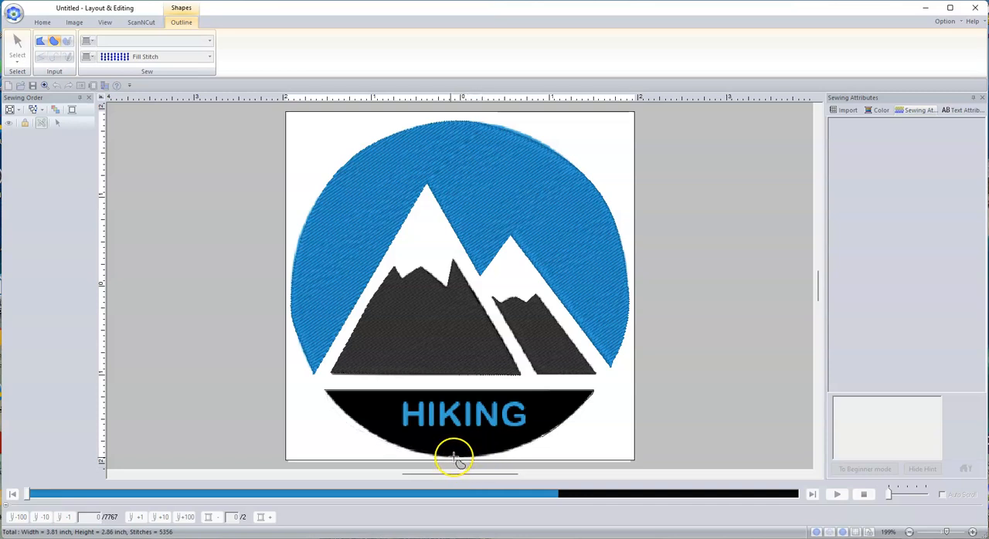
pyautogui.click(413, 451)
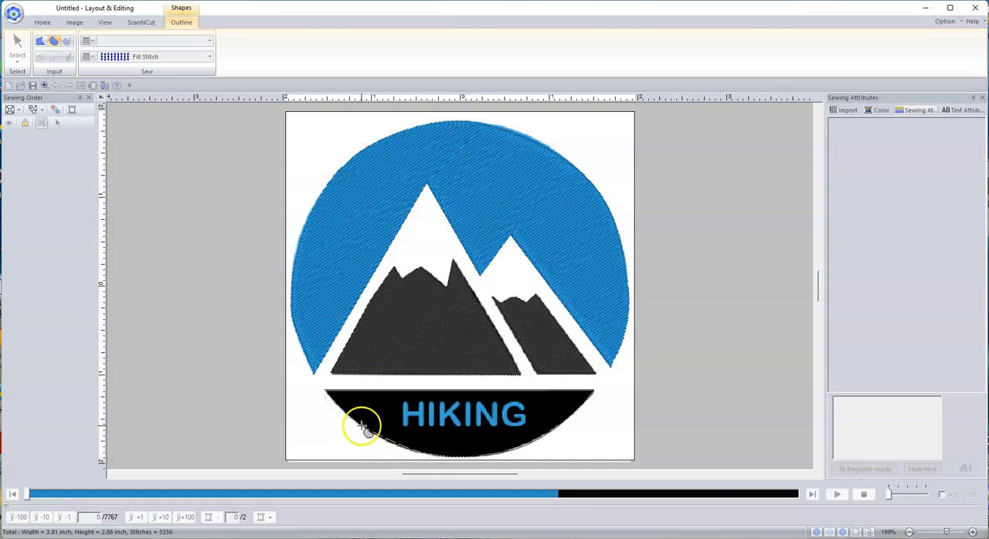
pyautogui.click(362, 427)
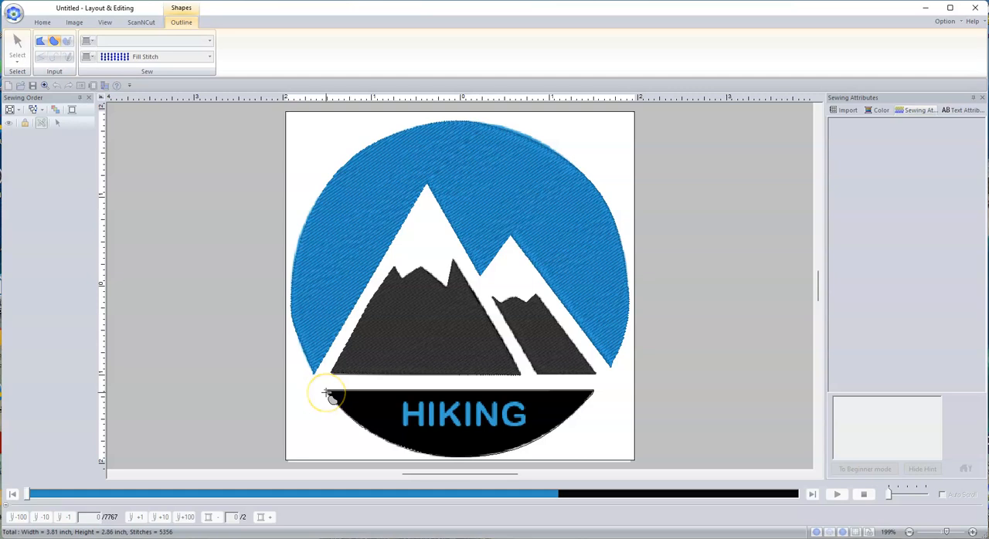
pyautogui.click(329, 395)
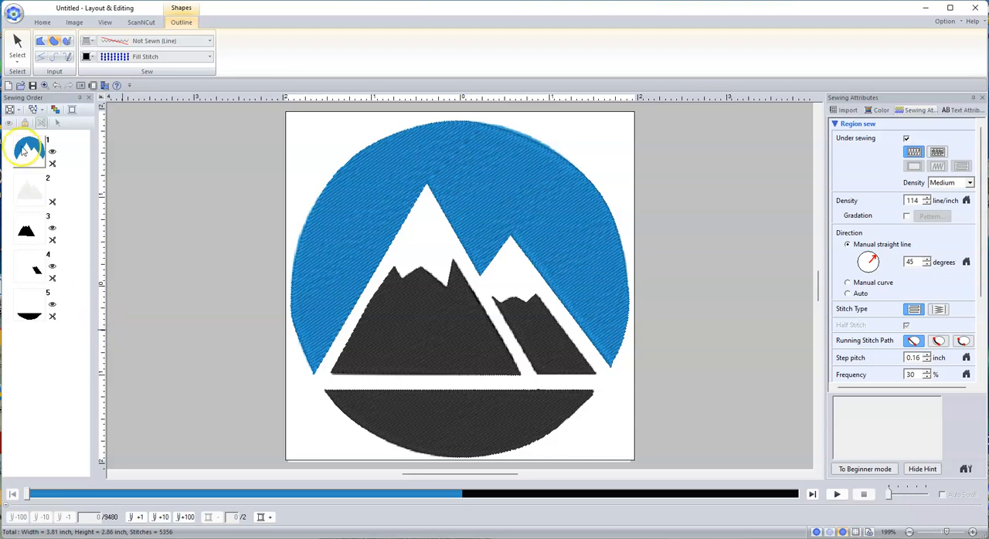
# Hide the black bottom segment's stitches and add the text HIKING, placed just below the logo's original lettering
pyautogui.click(38, 297)
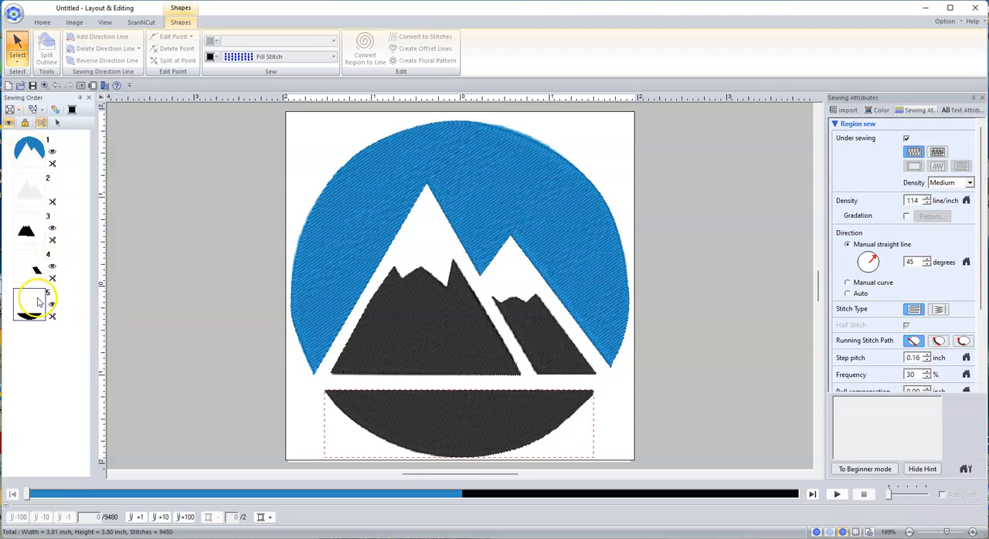
pyautogui.click(9, 125)
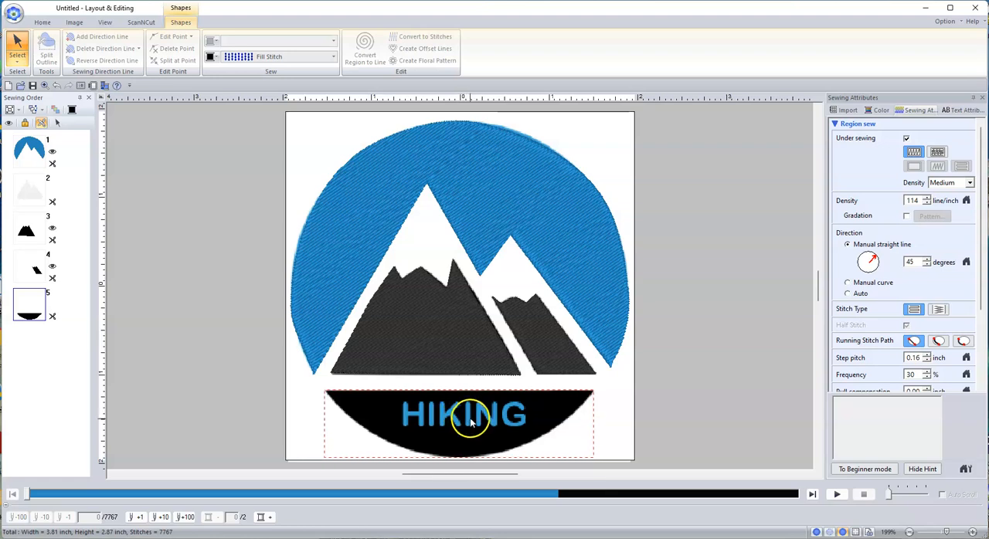
pyautogui.click(44, 23)
pyautogui.click(143, 48)
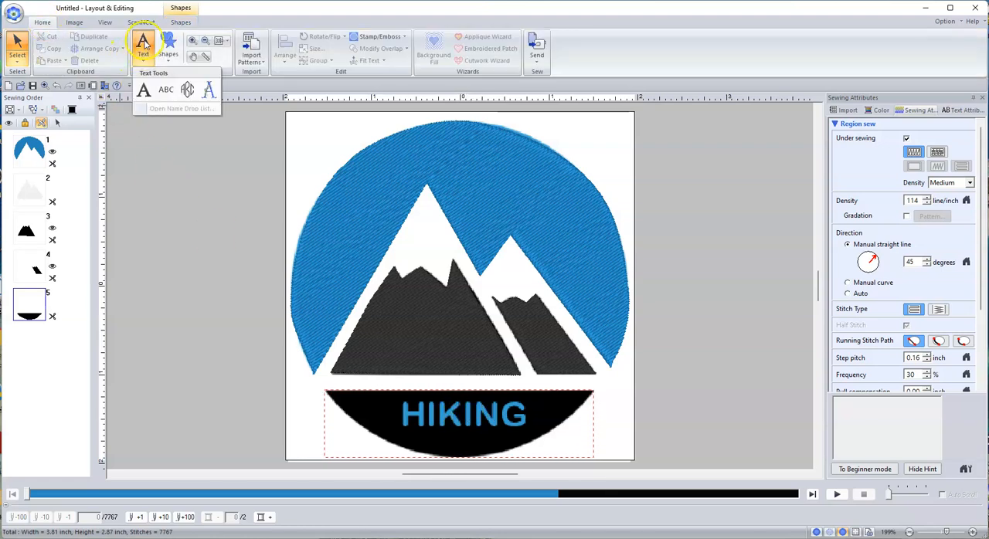
pyautogui.click(144, 90)
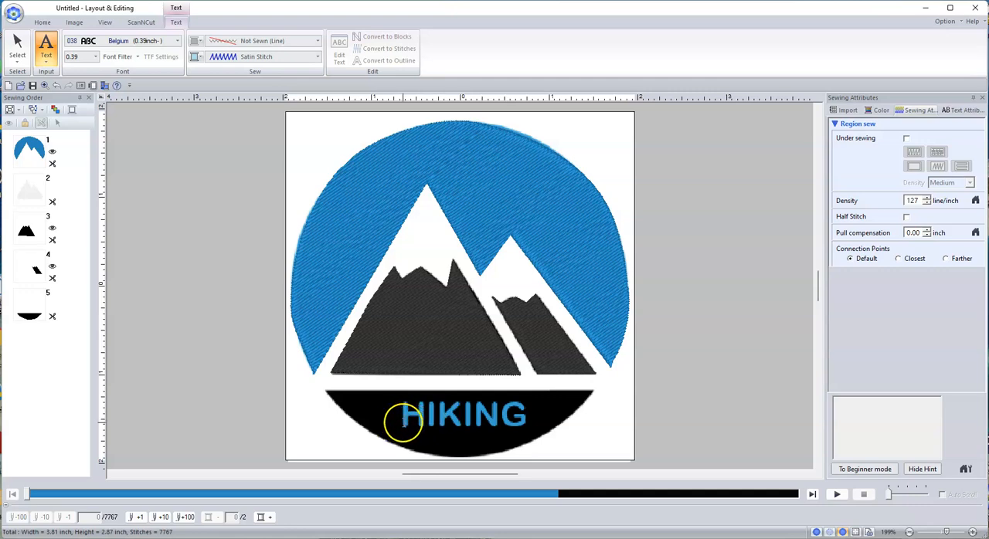
pyautogui.click(403, 419)
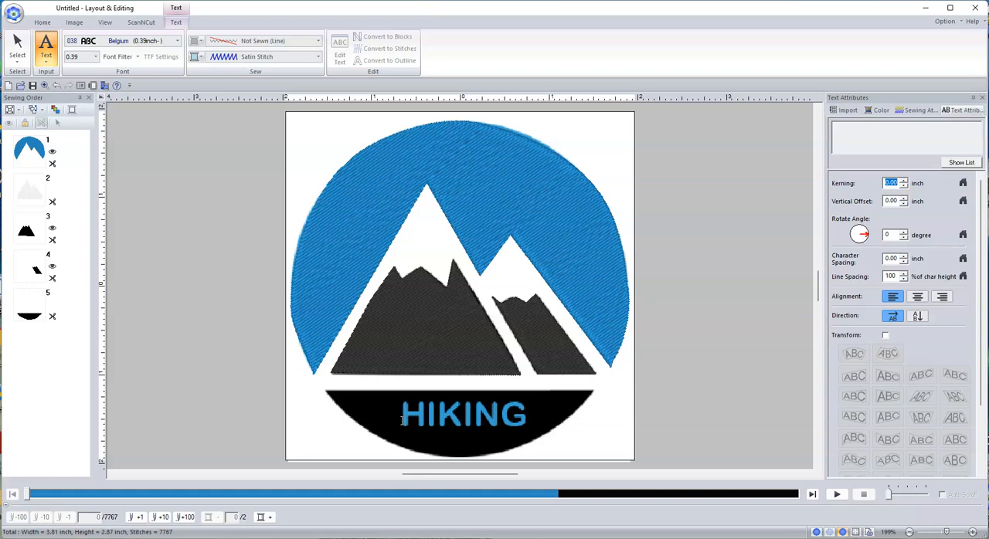
pyautogui.click(402, 419)
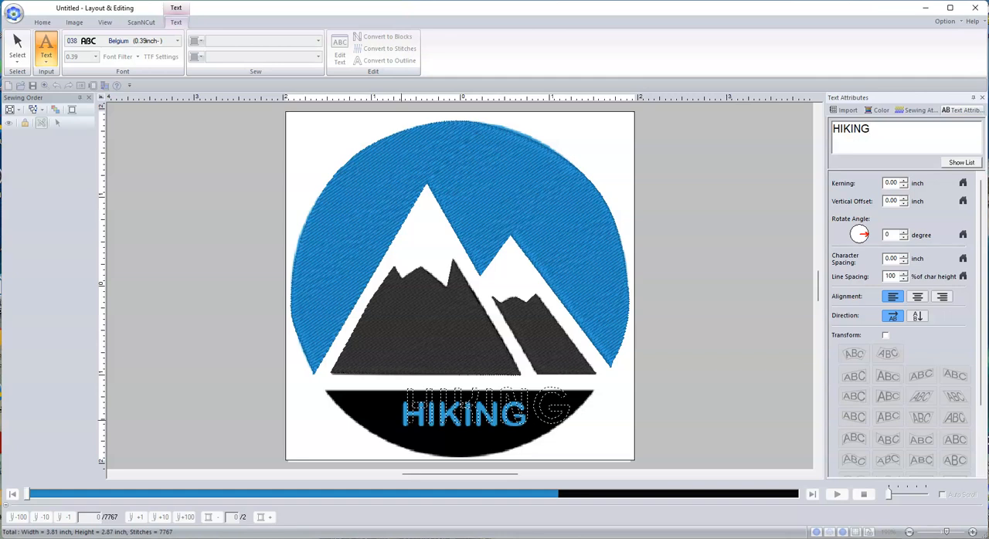
pyautogui.press('Escape')
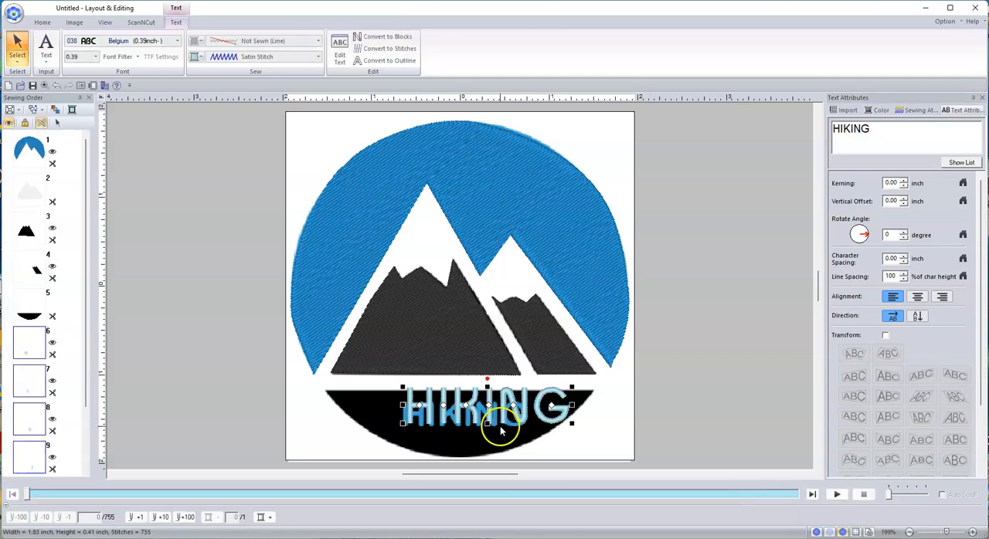
pyautogui.moveTo(488, 414); pyautogui.dragTo(478, 451)
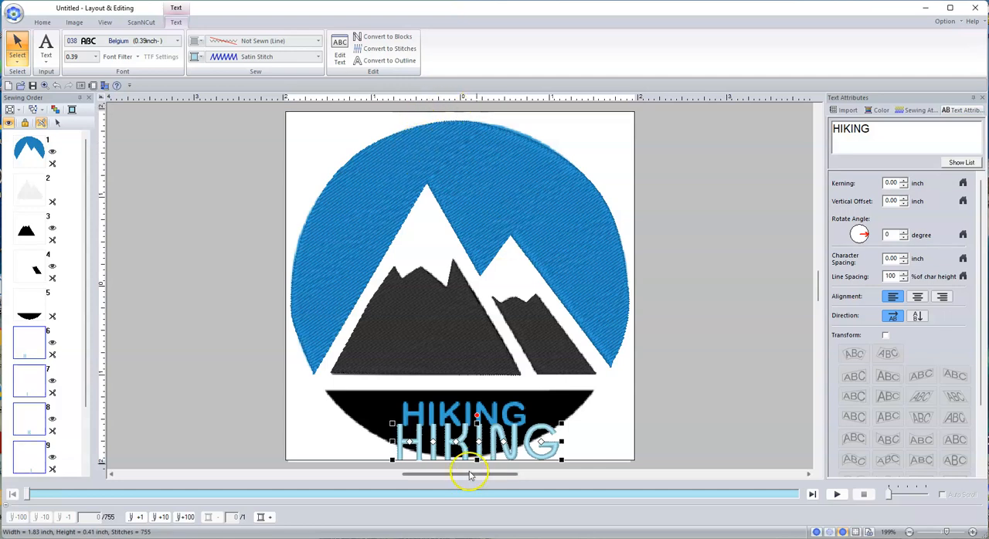
# Move the HIKING text slightly lower, clear of the logo's original lettering, and try the Block 06 font on it
pyautogui.moveTo(463, 446)
pyautogui.mouseDown()
pyautogui.moveTo(459, 421)
pyautogui.moveTo(470, 417)
pyautogui.moveTo(461, 465)
pyautogui.mouseUp()
pyautogui.click(178, 42)
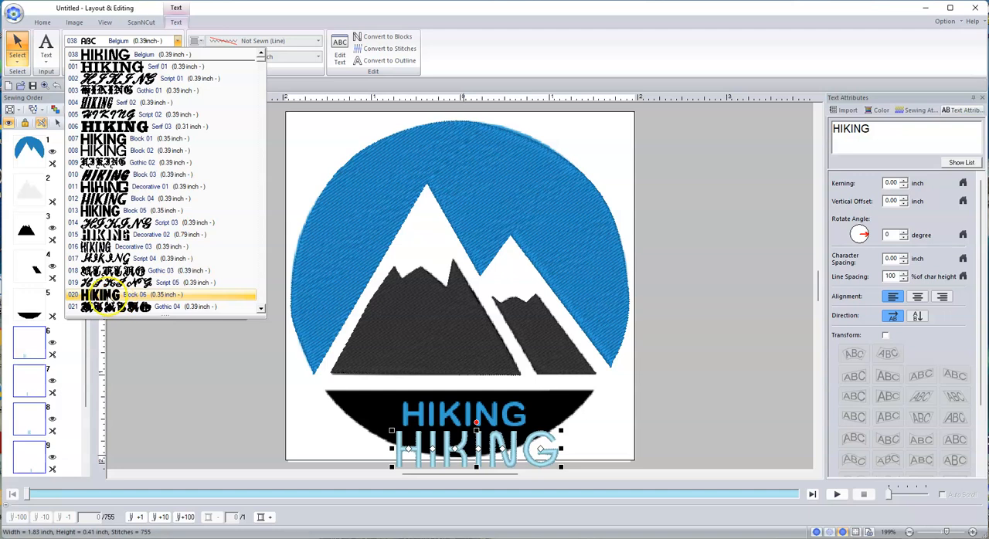
pyautogui.click(104, 297)
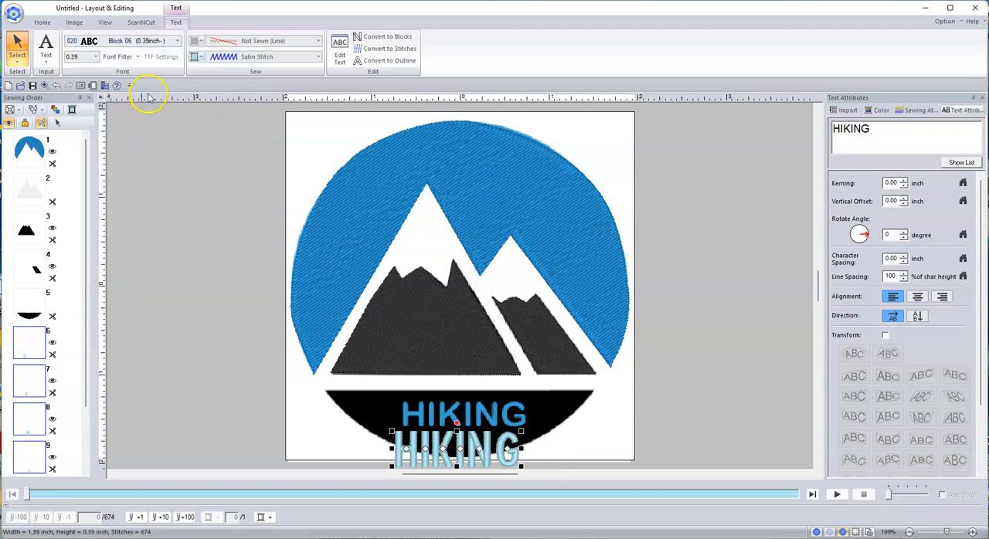
# Browse the font list and set the HIKING text to the Florida Medium font
pyautogui.click(177, 40)
pyautogui.scroll(-5, 142, 258)
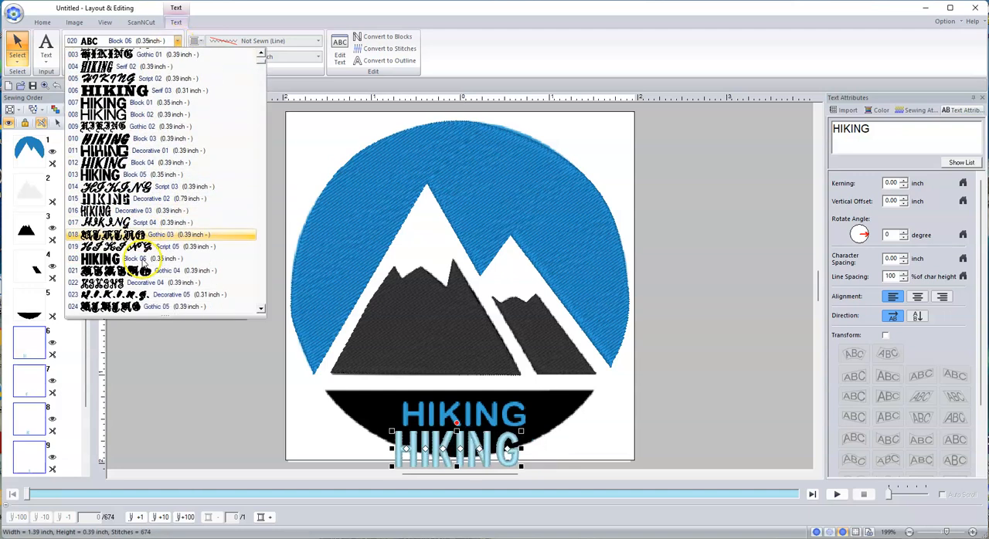
pyautogui.scroll(-3, 143, 262)
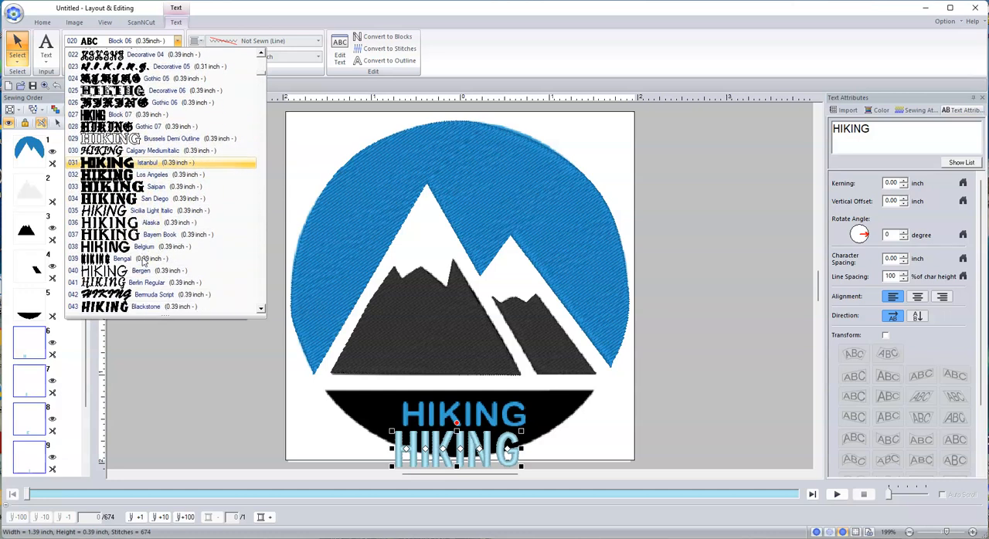
pyautogui.scroll(-2, 144, 264)
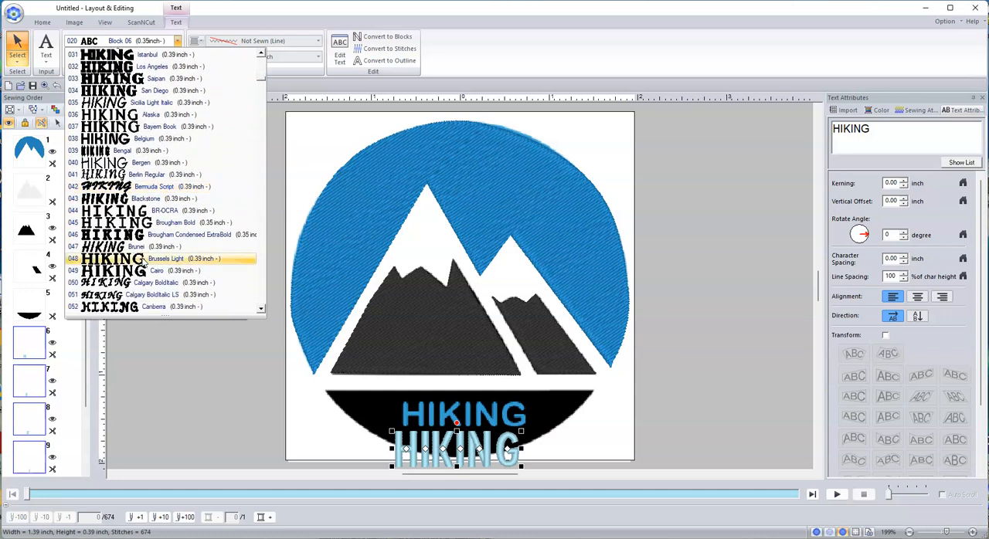
pyautogui.scroll(-3, 139, 263)
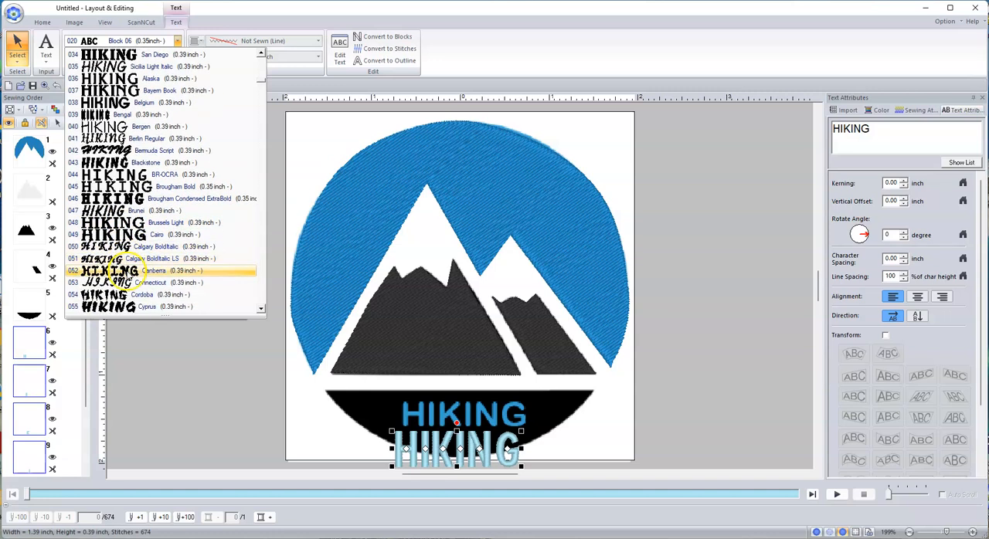
pyautogui.scroll(-3, 120, 267)
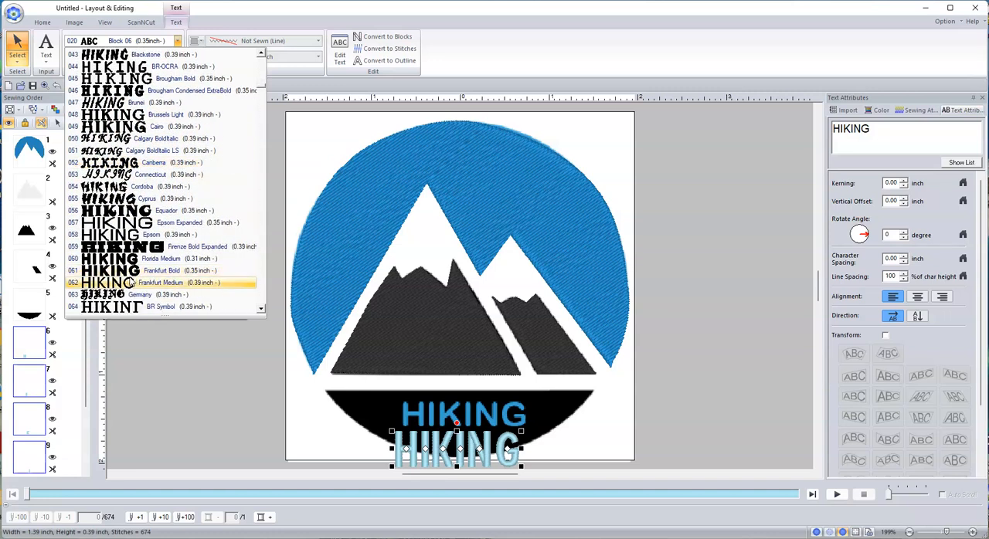
pyautogui.click(124, 259)
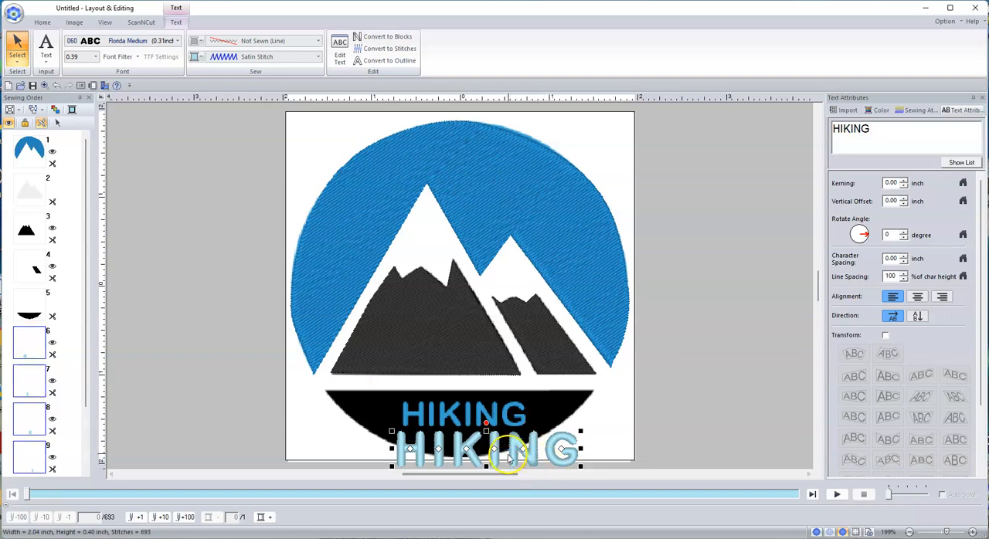
# Shrink the HIKING text to about 1.41 by 0.28 inch and align it over the logo's original lettering
pyautogui.moveTo(507, 459); pyautogui.dragTo(512, 424)
pyautogui.moveTo(585, 436); pyautogui.dragTo(526, 434)
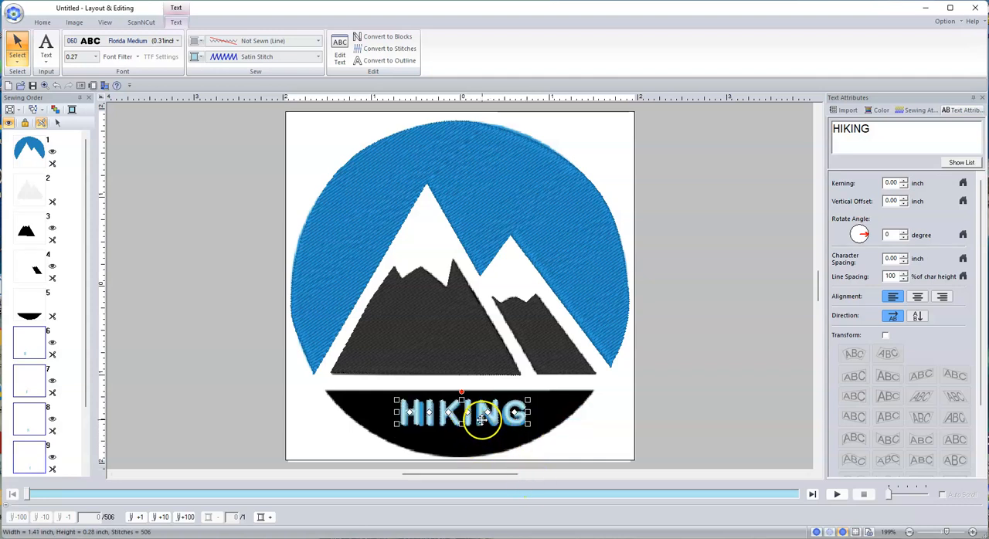
pyautogui.moveTo(477, 421); pyautogui.dragTo(478, 423)
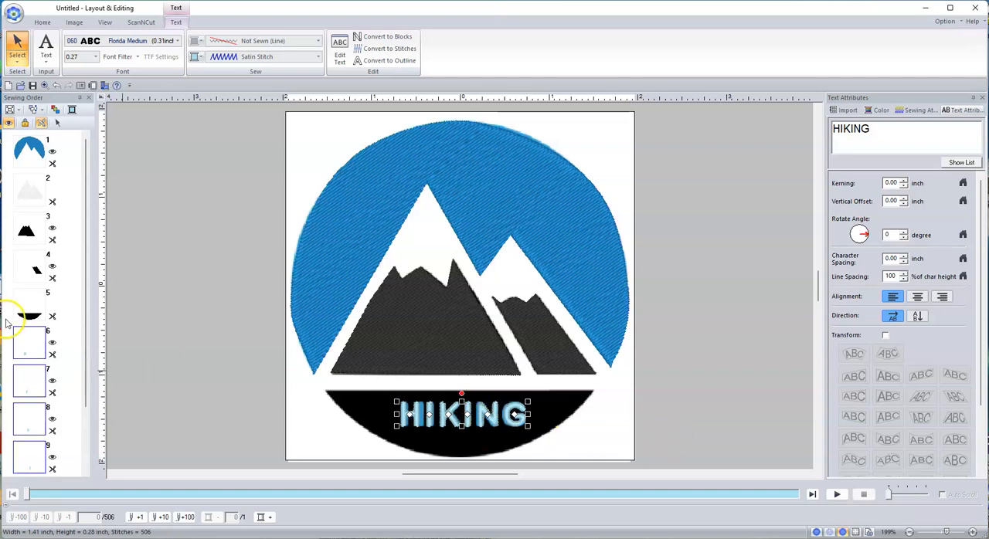
# Show the hidden bottom segment and white mountain shape, and remove the white shape's overlap with the larger black mountain
pyautogui.click(36, 309)
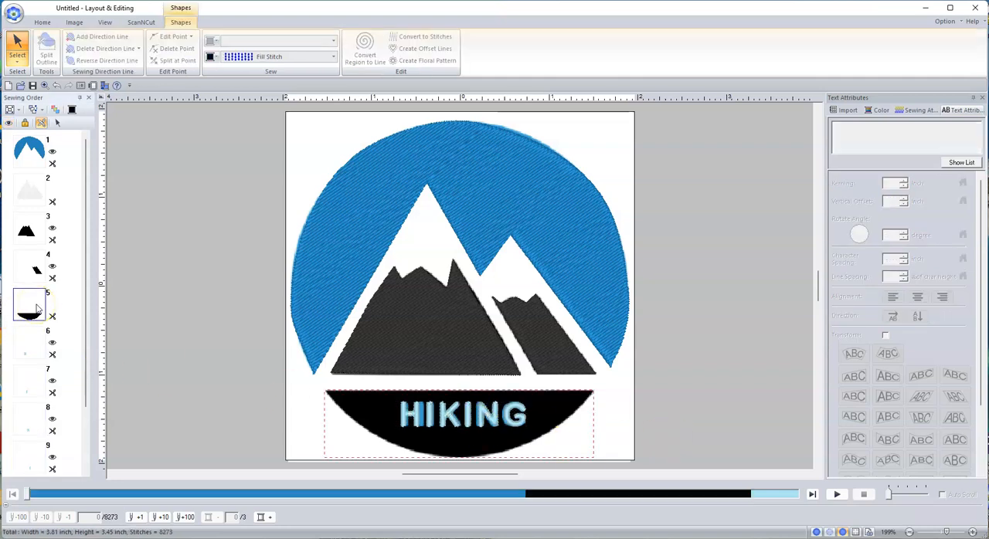
pyautogui.click(29, 187)
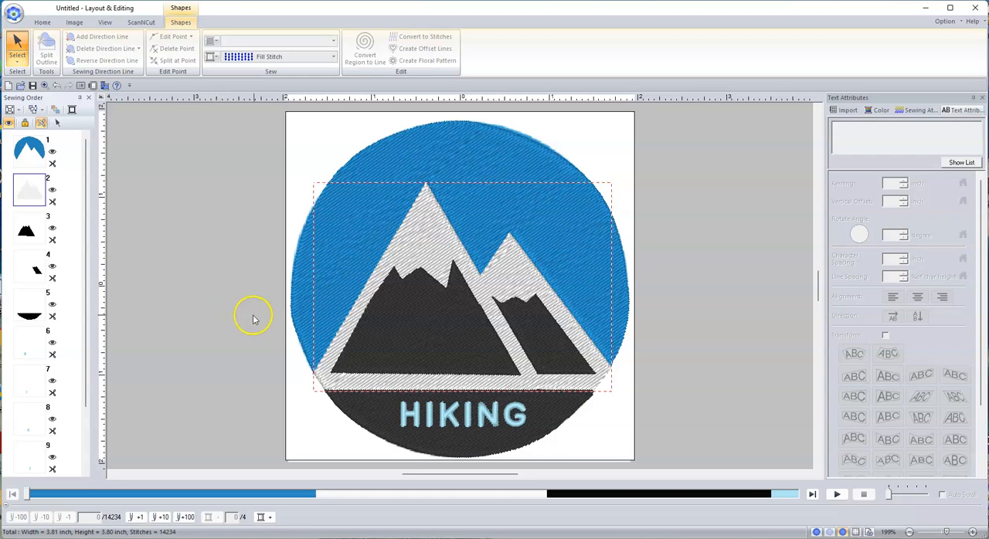
pyautogui.click(32, 233)
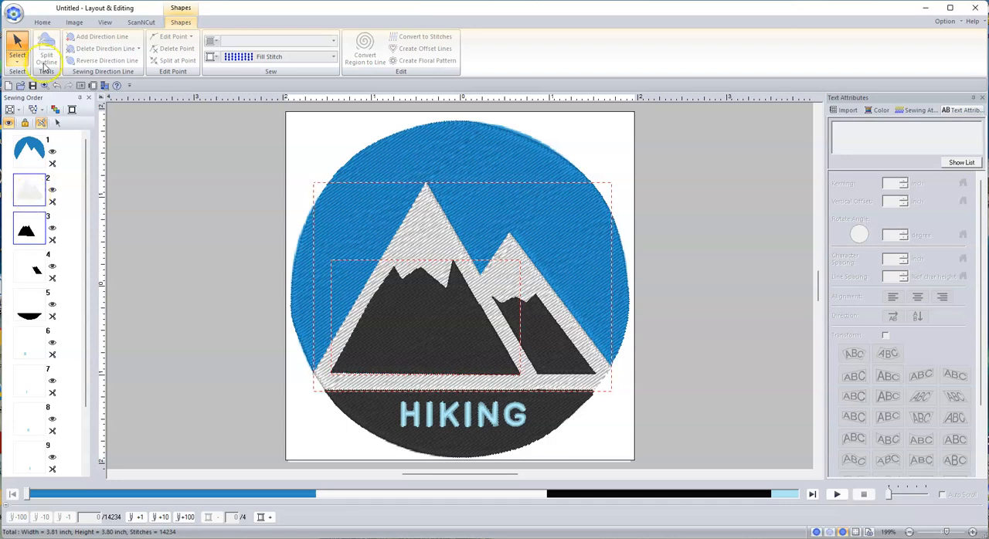
pyautogui.click(44, 22)
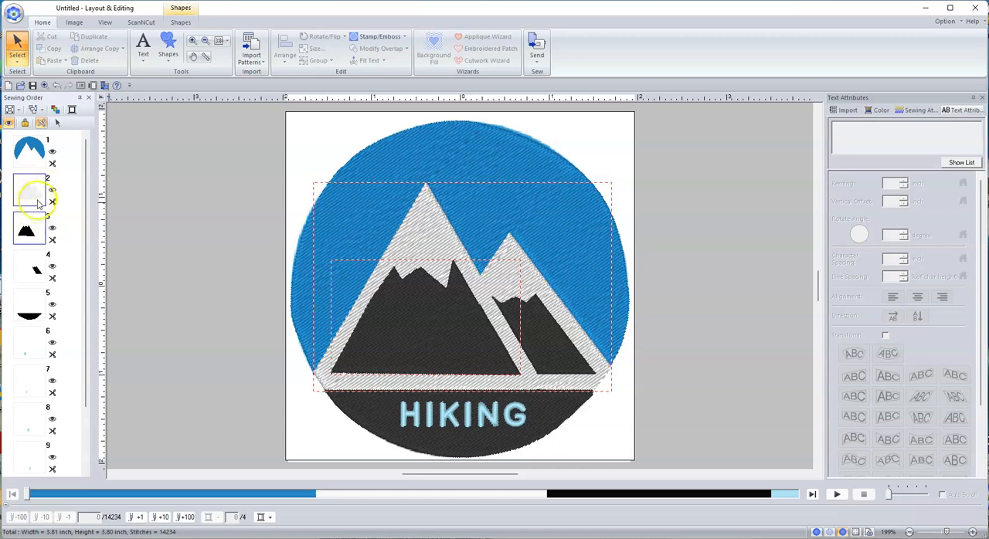
pyautogui.click(58, 124)
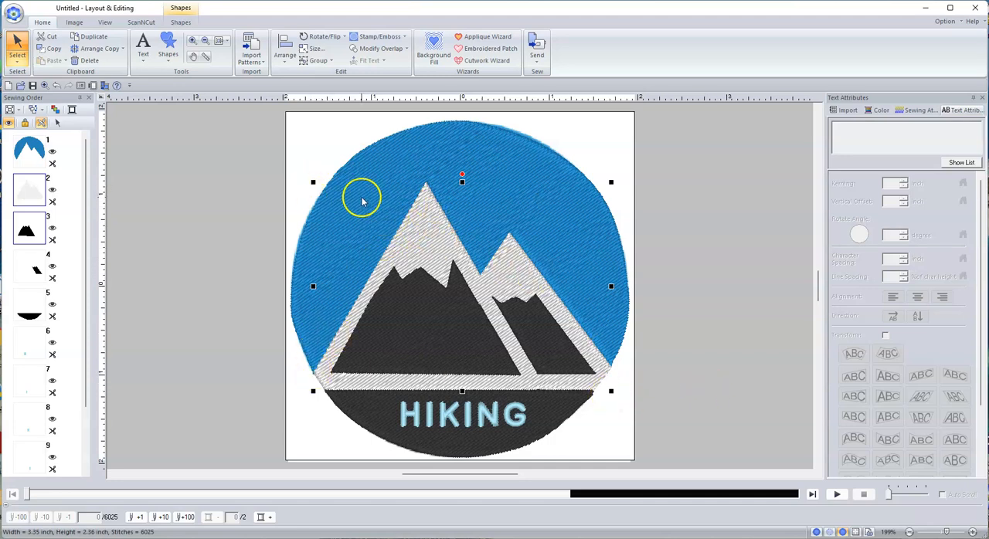
pyautogui.click(406, 50)
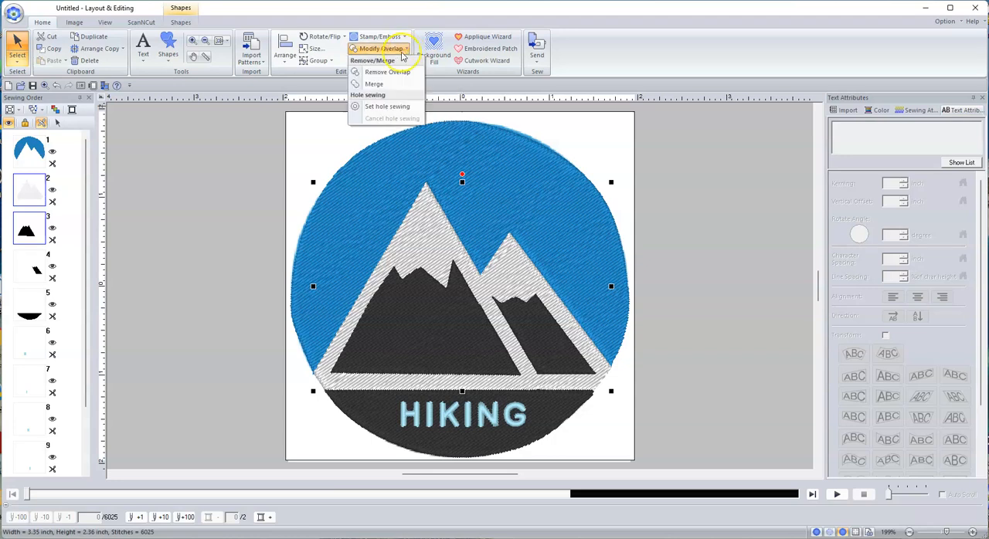
pyautogui.click(394, 73)
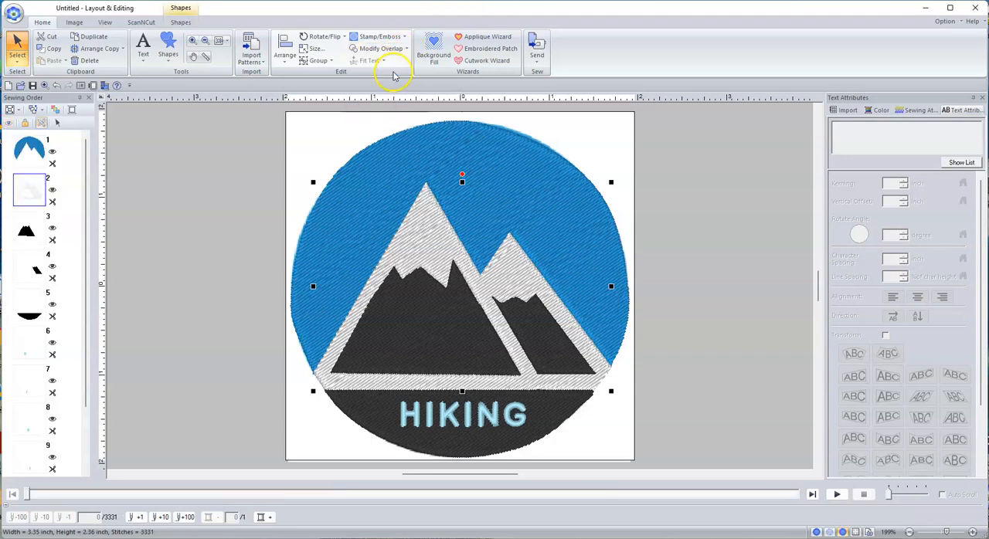
# Move the larger black mountain off the design page to inspect the area beneath it, and undo the move
pyautogui.click(392, 328)
pyautogui.moveTo(399, 329); pyautogui.dragTo(696, 368)
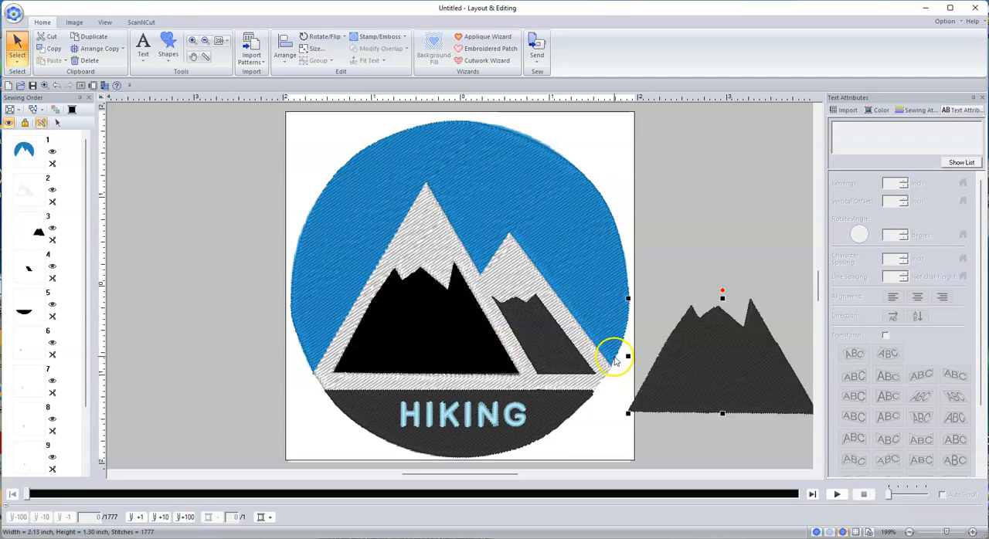
pyautogui.hotkey('ctrl', 'z')
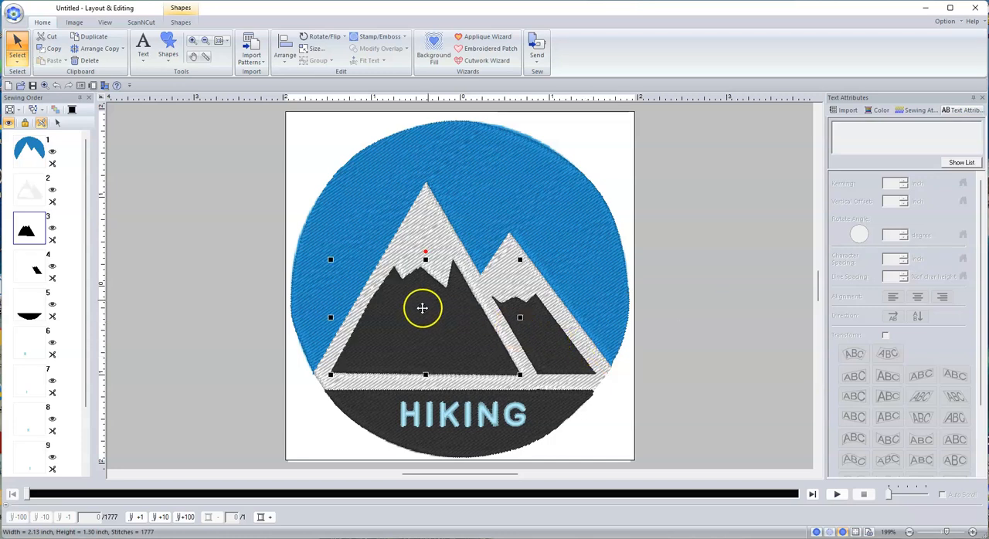
# Remove the overlap between the white mountain shape and the smaller black mountain, and clear the selection
pyautogui.click(529, 330)
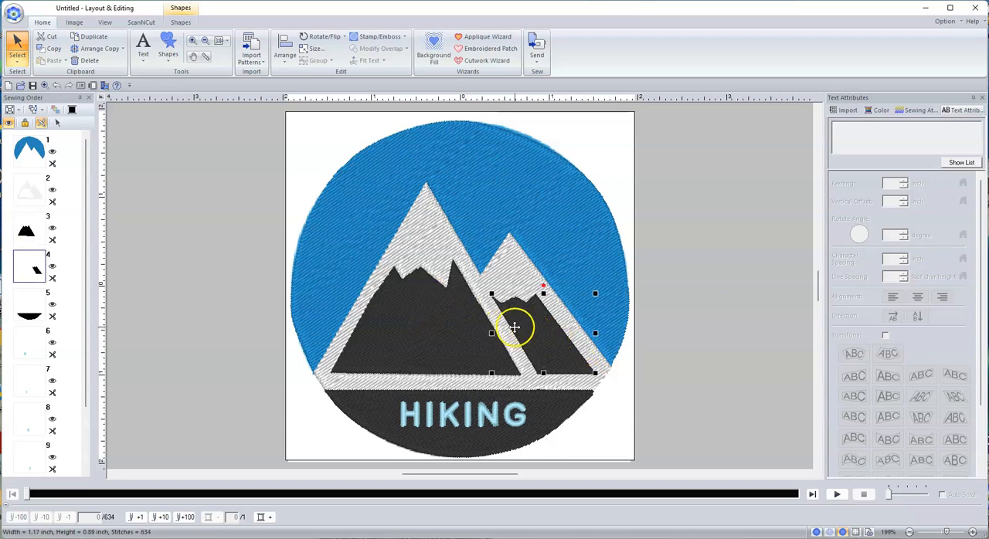
pyautogui.keyDown('ctrl'); pyautogui.click(33, 195); pyautogui.keyUp('ctrl')
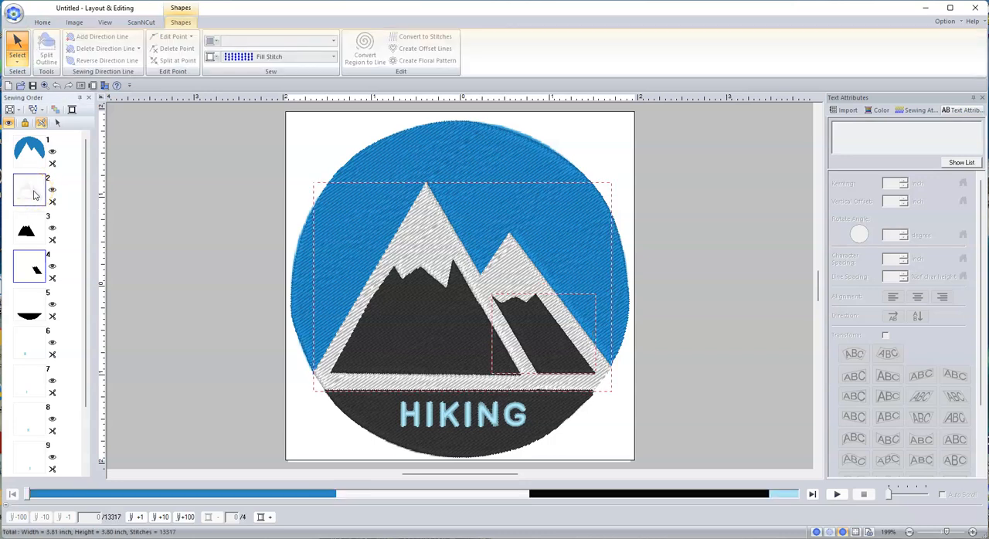
pyautogui.click(58, 123)
pyautogui.click(42, 22)
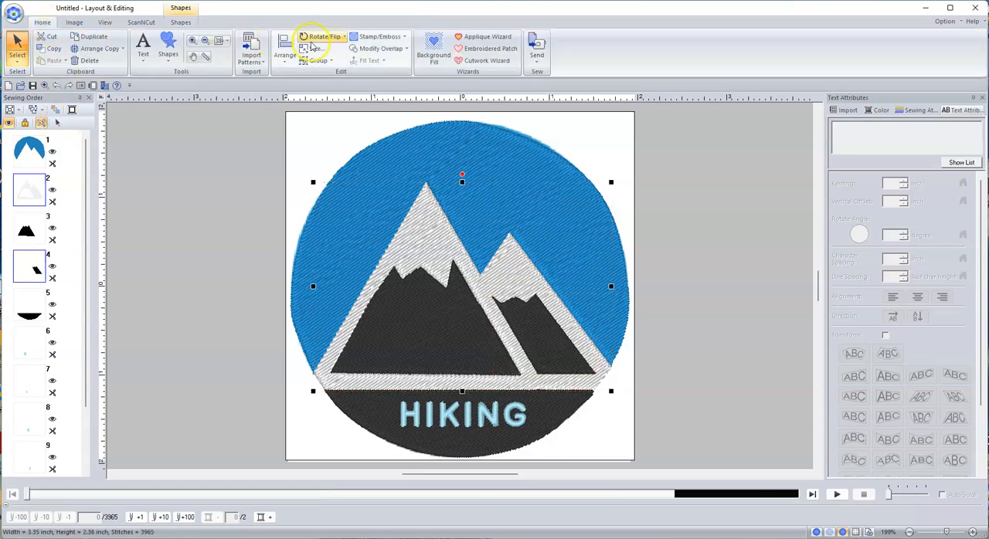
pyautogui.click(408, 50)
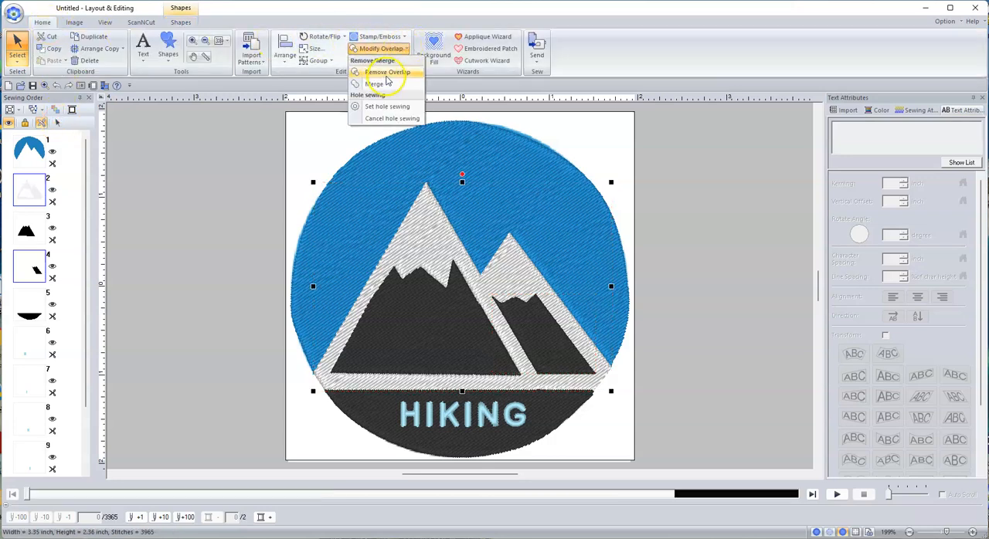
pyautogui.click(388, 72)
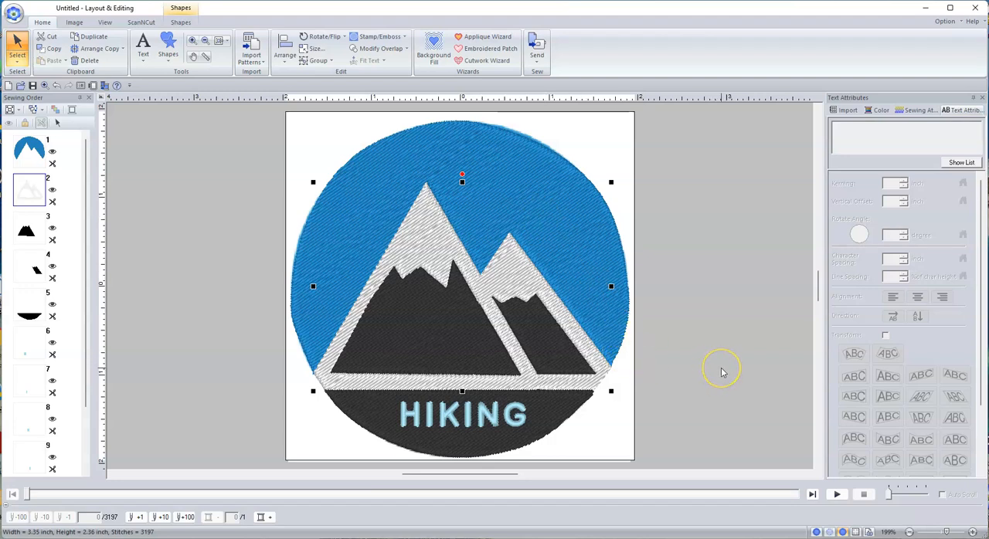
pyautogui.click(722, 373)
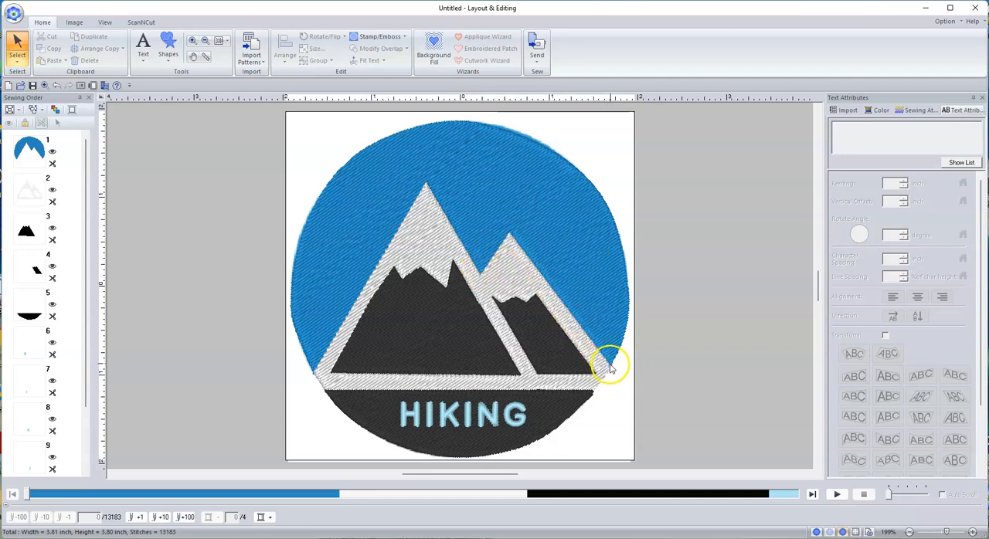
# Set up an open straight-line outline with a gray Zigzag Stitch
pyautogui.click(164, 62)
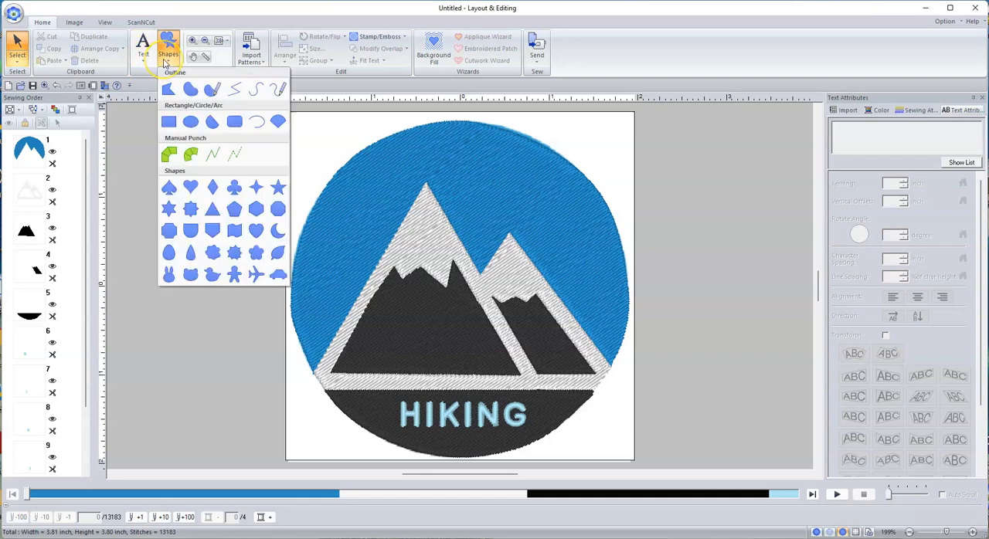
pyautogui.click(236, 93)
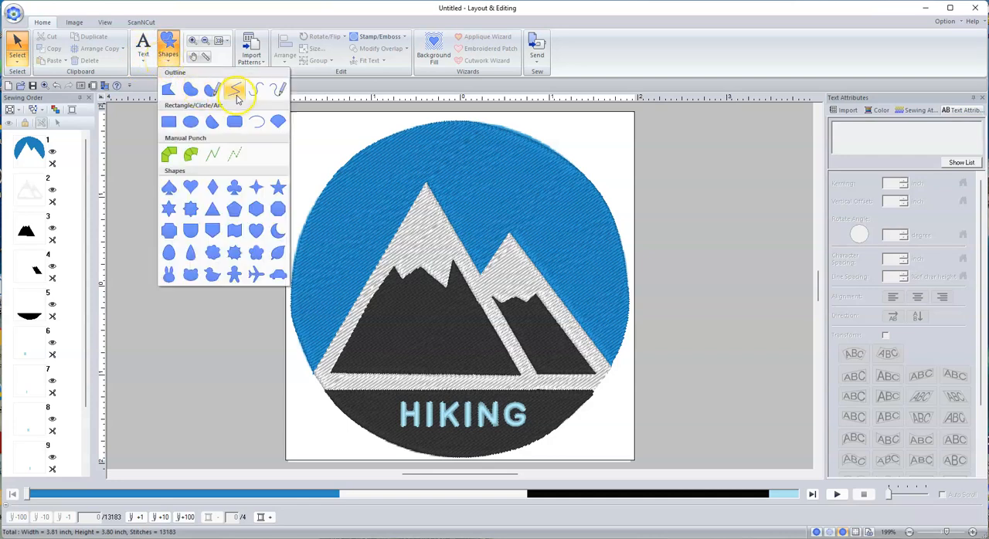
pyautogui.click(237, 93)
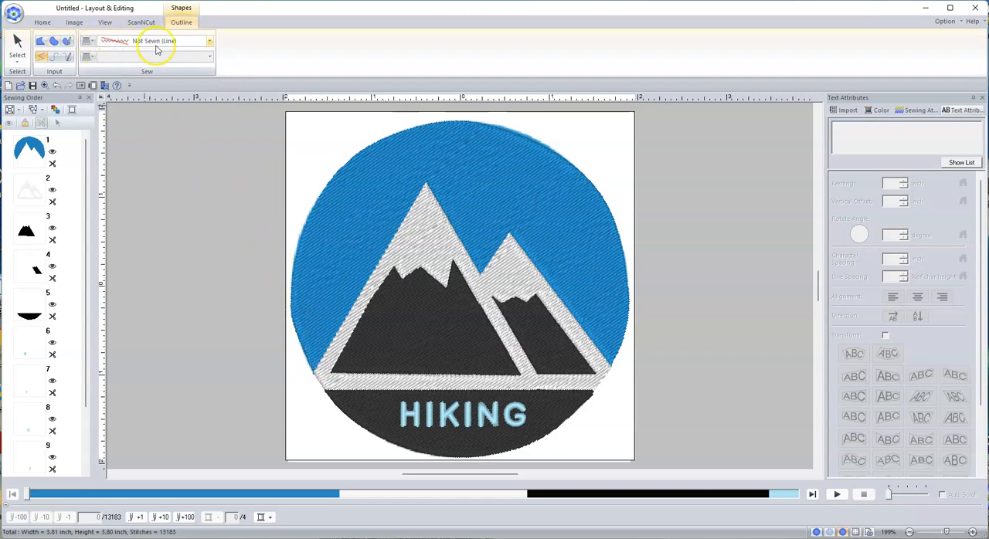
pyautogui.click(208, 41)
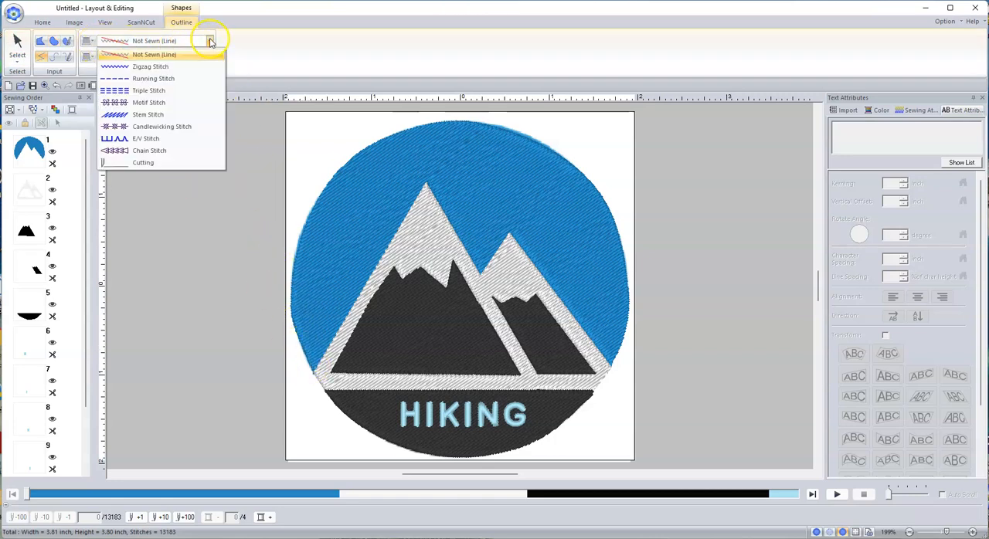
pyautogui.click(154, 68)
pyautogui.click(89, 42)
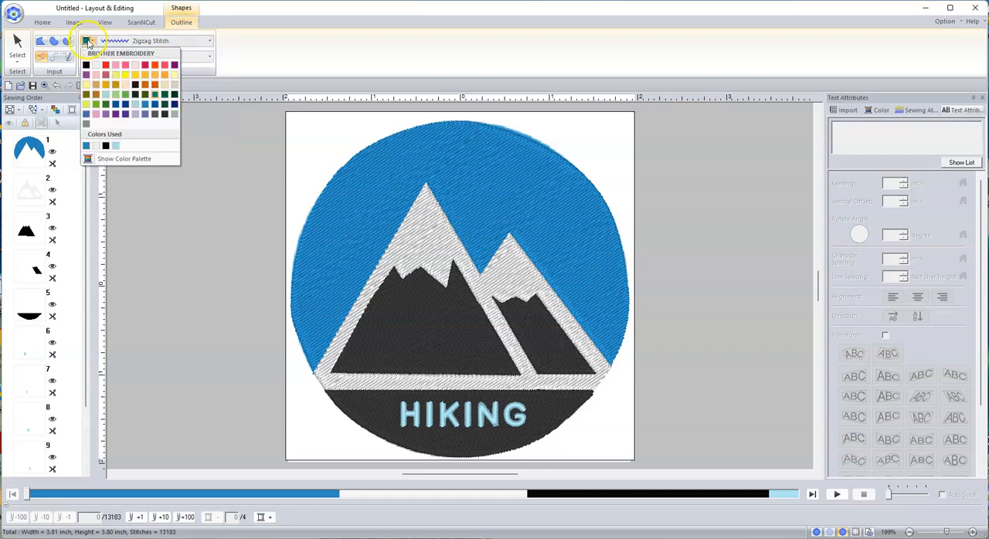
pyautogui.click(174, 114)
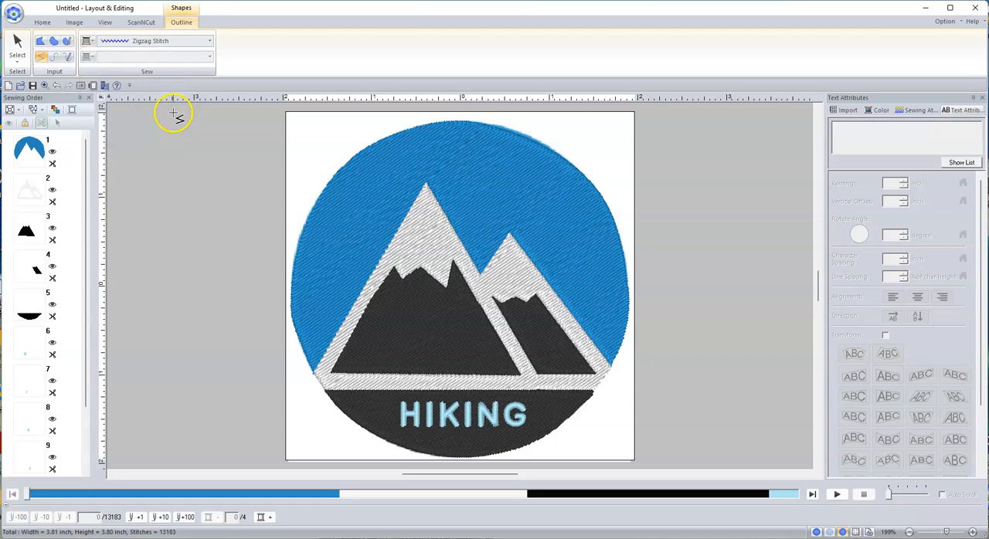
# Trace the upper edge of the white mountains from the left base over both peaks to the right base
pyautogui.click(314, 376)
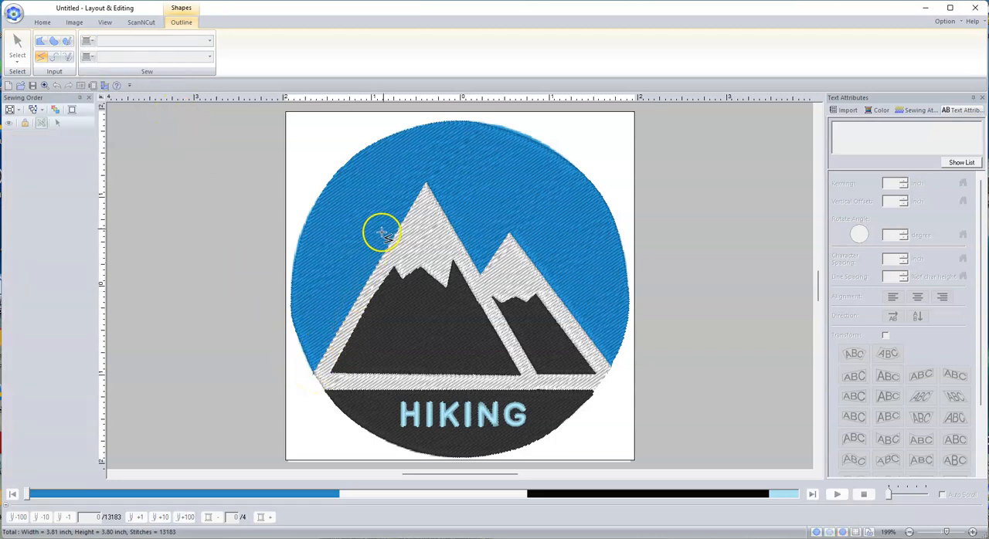
pyautogui.click(425, 182)
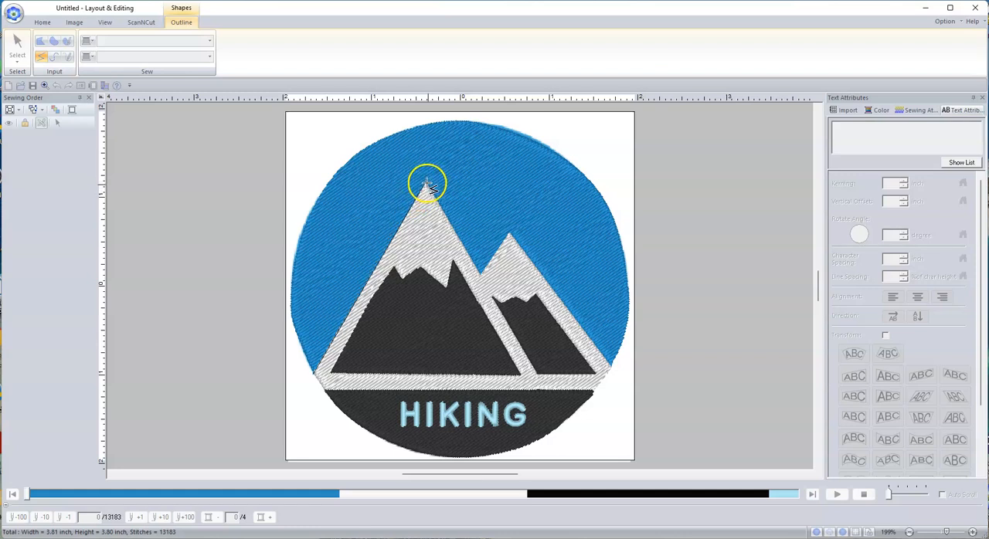
pyautogui.click(481, 276)
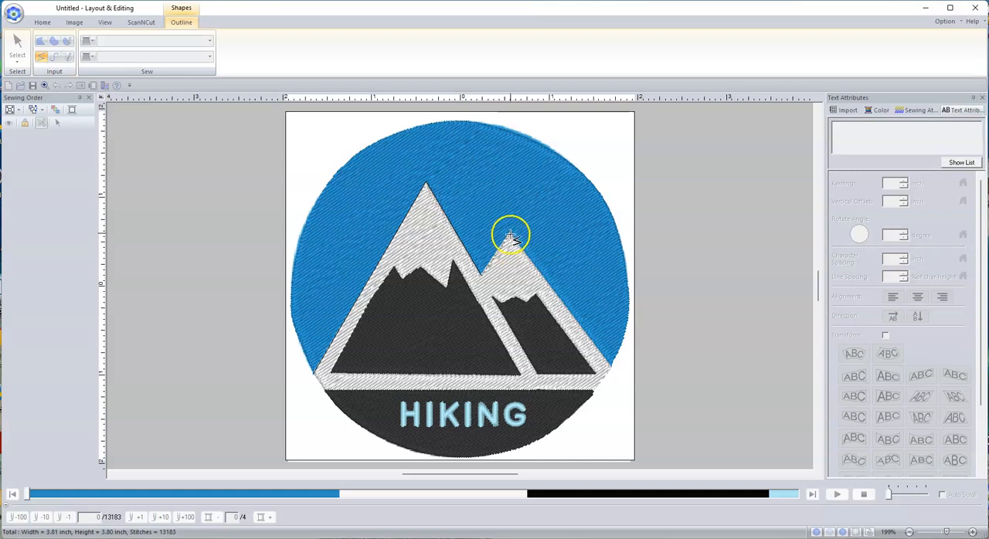
pyautogui.click(510, 232)
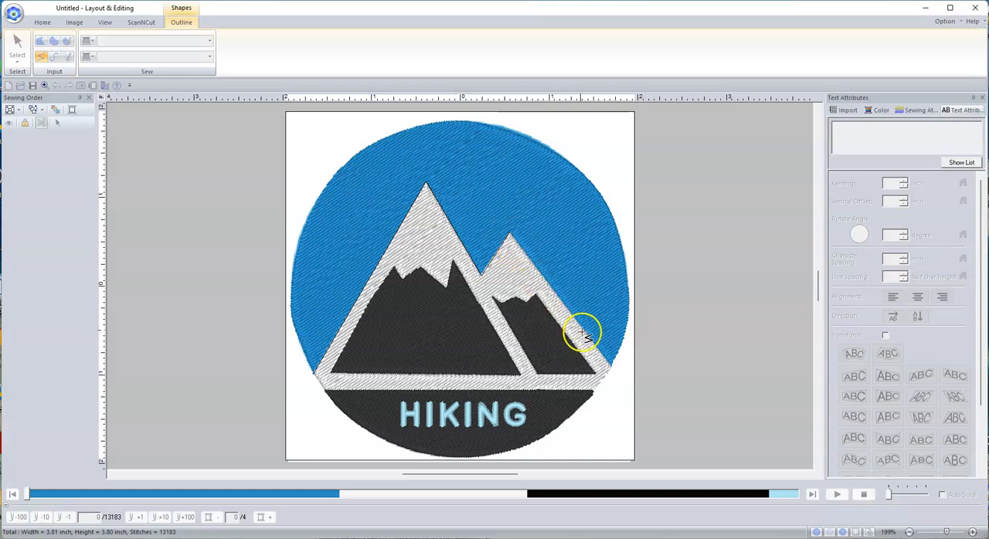
pyautogui.doubleClick(611, 369)
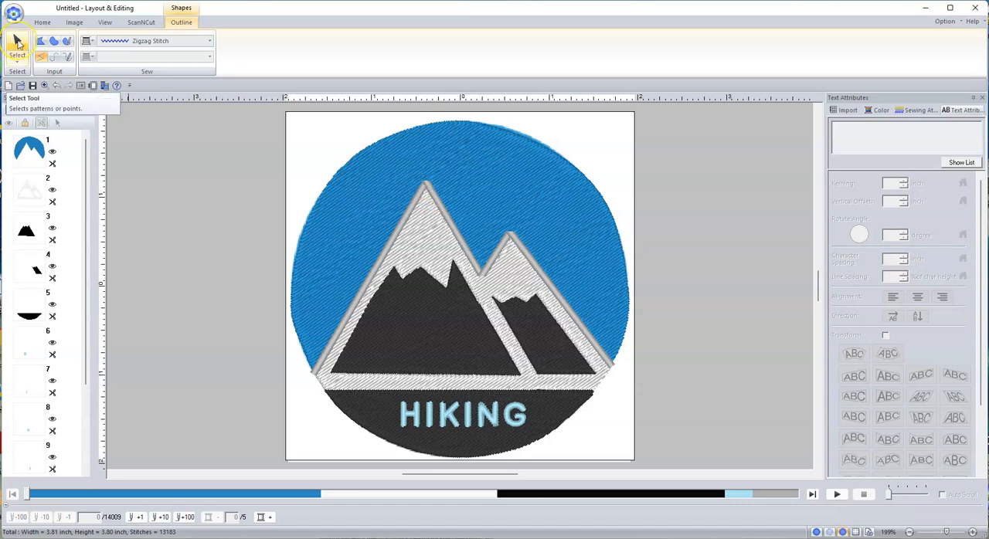
# Select the gray zigzag outline and change its Sharp Corners setting to the pointed corner style
pyautogui.click(18, 42)
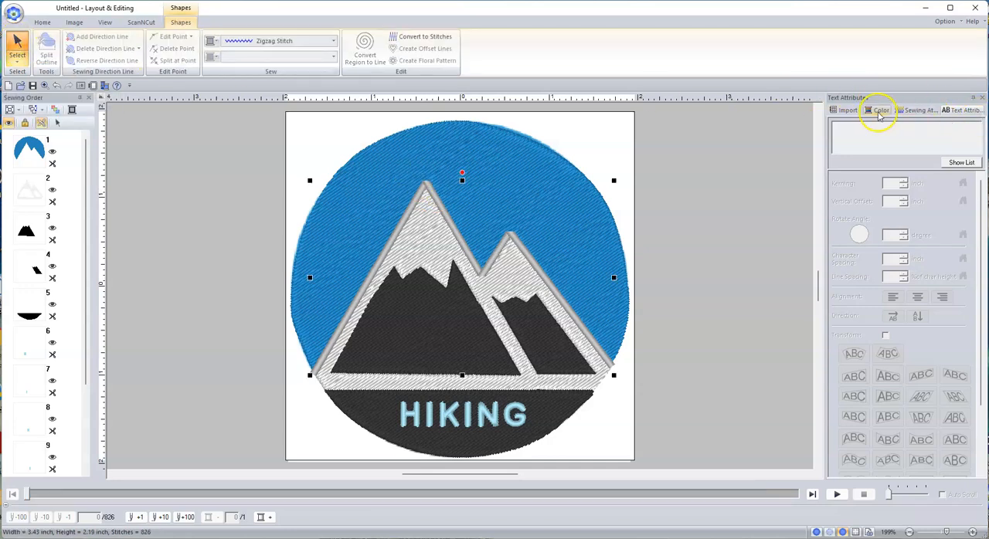
pyautogui.click(925, 111)
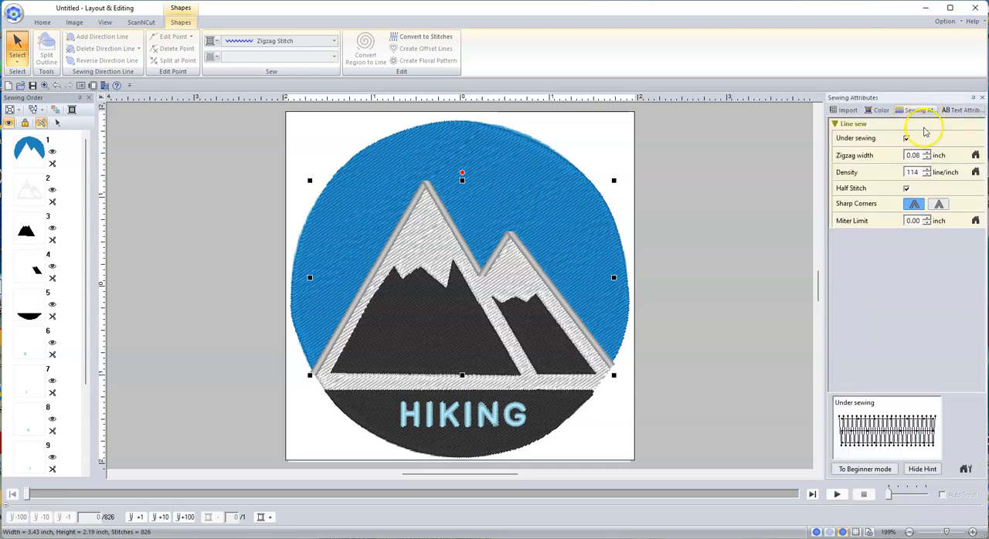
pyautogui.click(938, 206)
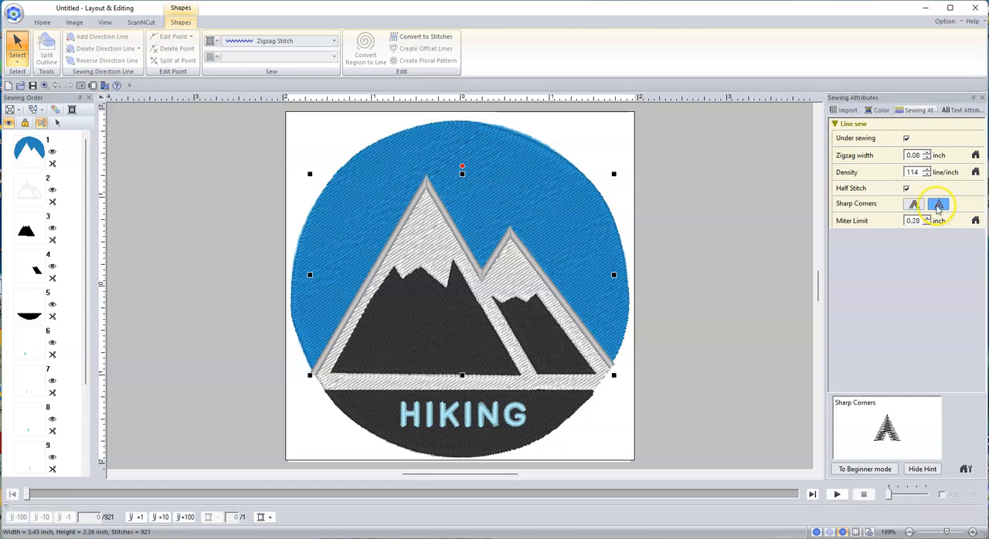